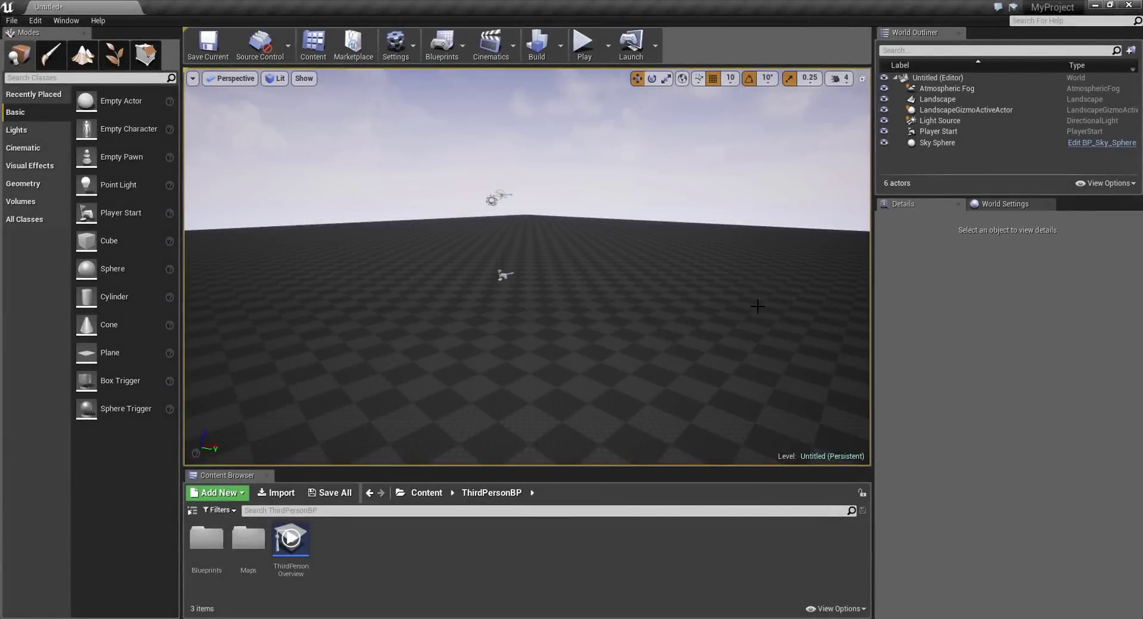
Step: Return to the root Content folder in the asset browser and switch the editor to landscape sculpting
{"action": "right_click_drag", "start_coordinate": [704, 263], "coordinate": [613, 254]}
{"action": "key", "text": "w"}
{"action": "key", "text": "s"}
{"action": "left_click", "coordinate": [427, 494]}
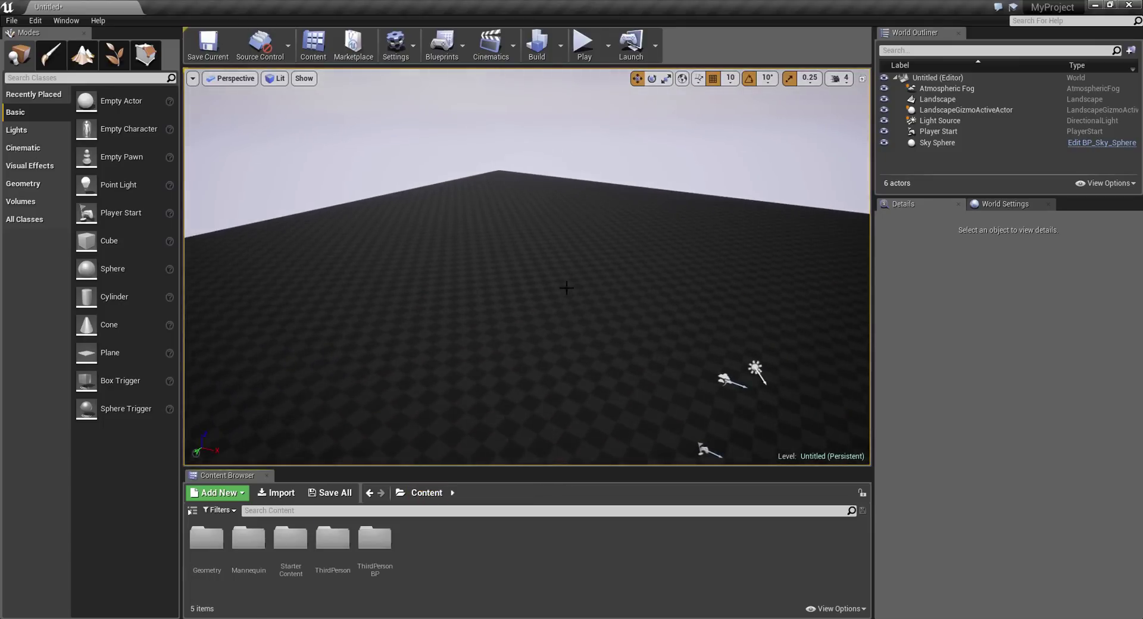
{"action": "right_click_drag", "start_coordinate": [567, 286], "coordinate": [573, 293]}
{"action": "key", "text": "d"}
{"action": "left_click", "coordinate": [83, 53]}
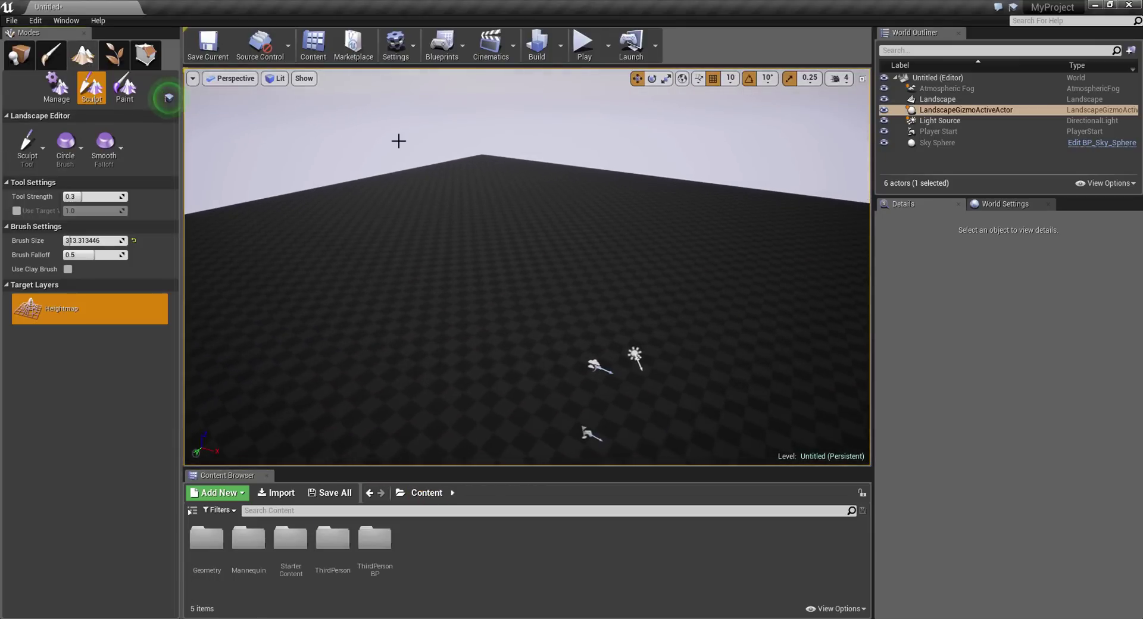
Step: Enlarge the sculpt brush and raise a large hill on the flat landscape
{"action": "right_click_drag", "start_coordinate": [396, 140], "coordinate": [369, 140]}
{"action": "mouse_move", "coordinate": [545, 242]}
{"action": "right_mouse_down"}
{"action": "mouse_move", "coordinate": [500, 262]}
{"action": "mouse_move", "coordinate": [566, 214]}
{"action": "mouse_move", "coordinate": [417, 262]}
{"action": "right_mouse_up"}
{"action": "key", "text": "w"}
{"action": "key", "text": "s"}
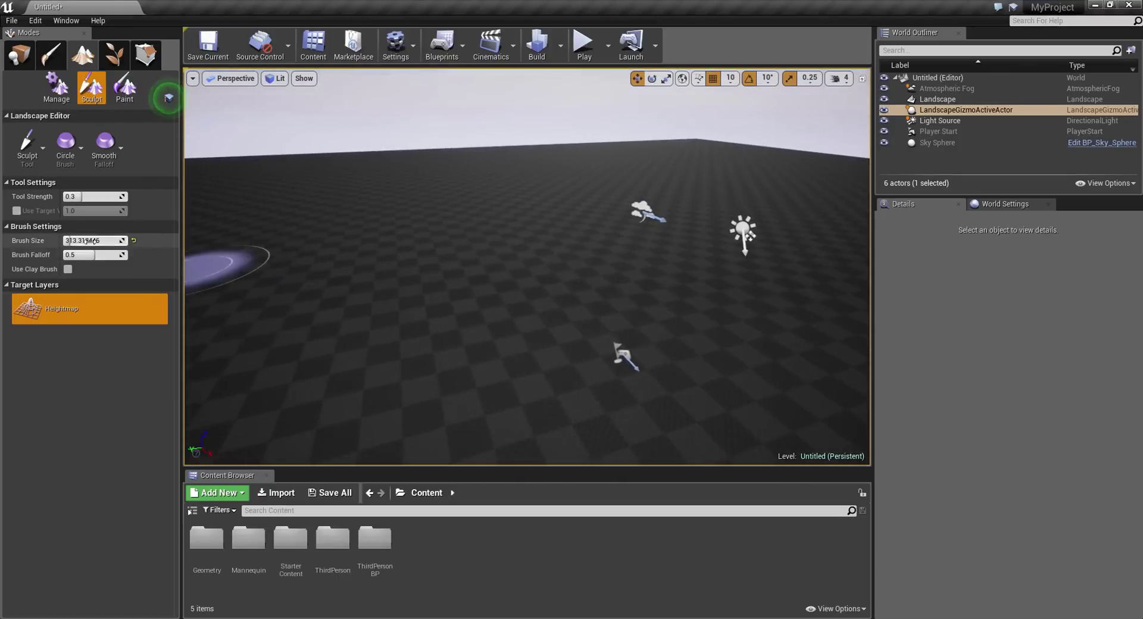
{"action": "mouse_move", "coordinate": [90, 241]}
{"action": "left_mouse_down"}
{"action": "mouse_move", "coordinate": [211, 228]}
{"action": "mouse_move", "coordinate": [202, 226]}
{"action": "left_mouse_up"}
{"action": "mouse_move", "coordinate": [203, 225]}
{"action": "right_mouse_down"}
{"action": "mouse_move", "coordinate": [214, 225]}
{"action": "mouse_move", "coordinate": [190, 225]}
{"action": "mouse_move", "coordinate": [201, 223]}
{"action": "right_mouse_up"}
{"action": "left_click_drag", "start_coordinate": [577, 196], "coordinate": [368, 163]}
{"action": "right_click_drag", "start_coordinate": [367, 164], "coordinate": [381, 143]}
{"action": "key", "text": "w"}
{"action": "right_click_drag", "start_coordinate": [168, 98], "coordinate": [170, 99]}
{"action": "key", "text": "s"}
{"action": "right_click_drag", "start_coordinate": [619, 137], "coordinate": [600, 137]}
Step: Set the sculpt brush size to about 286 and the tool strength to 1.0
{"action": "left_click_drag", "start_coordinate": [95, 241], "coordinate": [72, 240]}
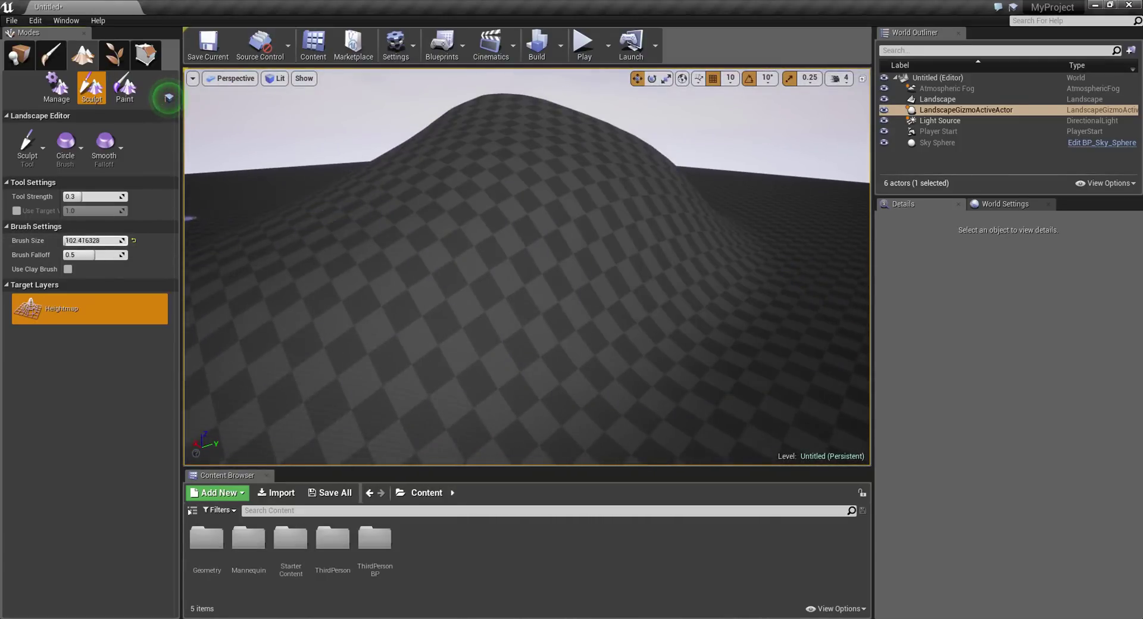
{"action": "key", "text": "w"}
{"action": "right_click_drag", "start_coordinate": [507, 270], "coordinate": [508, 262]}
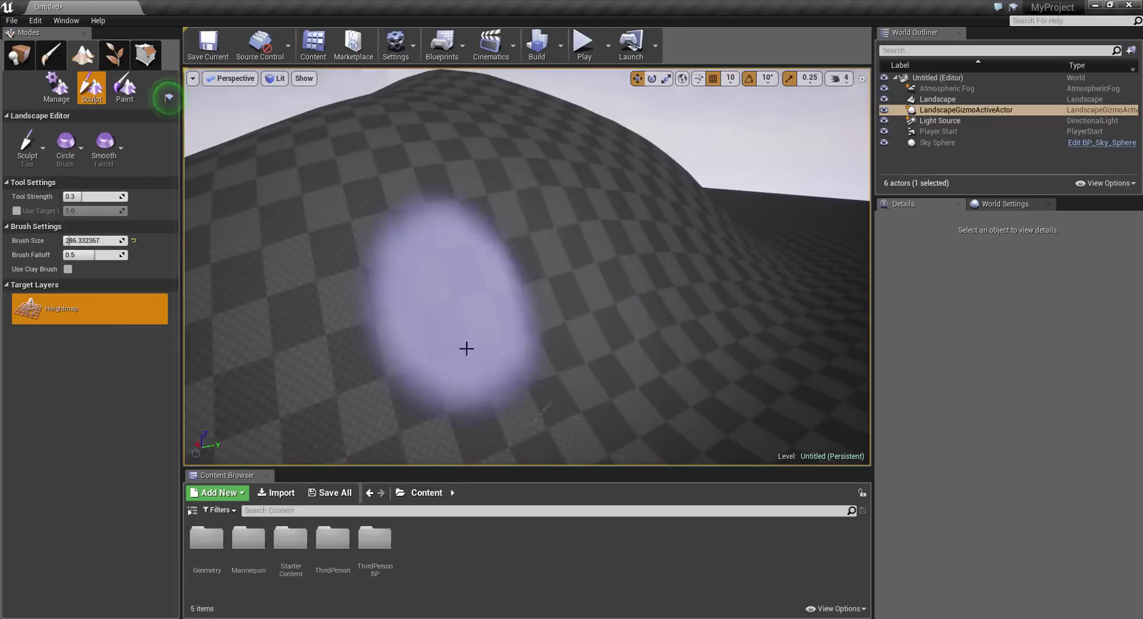
{"action": "left_click_drag", "start_coordinate": [70, 197], "coordinate": [123, 198]}
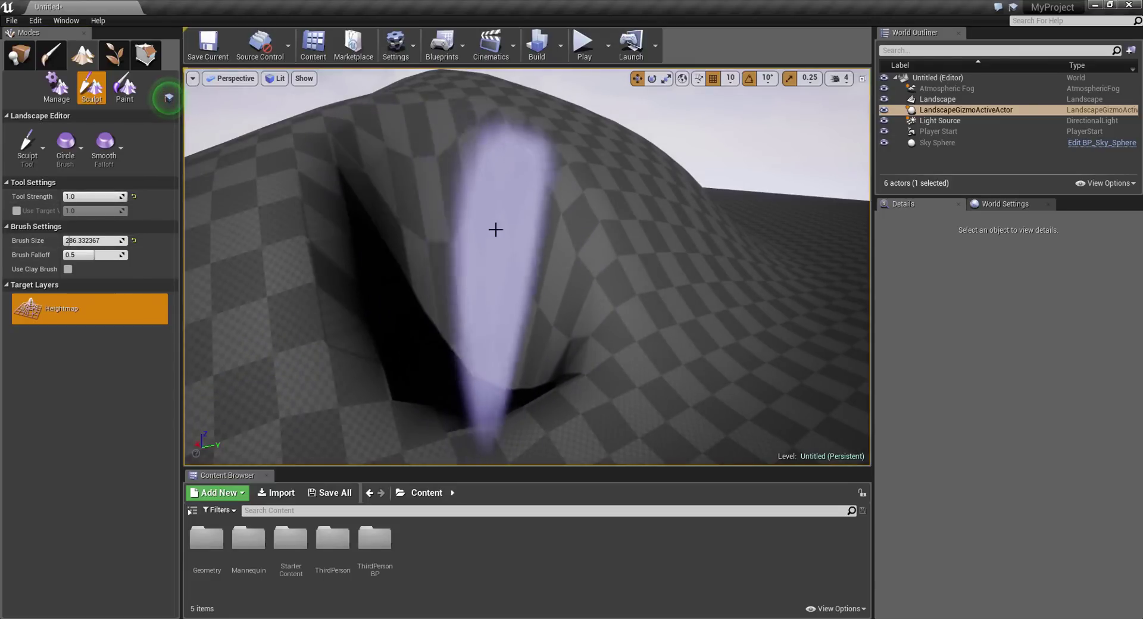
Step: Undo the sculpting strokes made on the landscape
{"action": "mouse_move", "coordinate": [420, 238]}
{"action": "right_mouse_down"}
{"action": "mouse_move", "coordinate": [411, 158]}
{"action": "mouse_move", "coordinate": [411, 310]}
{"action": "mouse_move", "coordinate": [485, 191]}
{"action": "right_mouse_up"}
{"action": "key", "text": "w"}
{"action": "key", "text": "ctrl+z"}
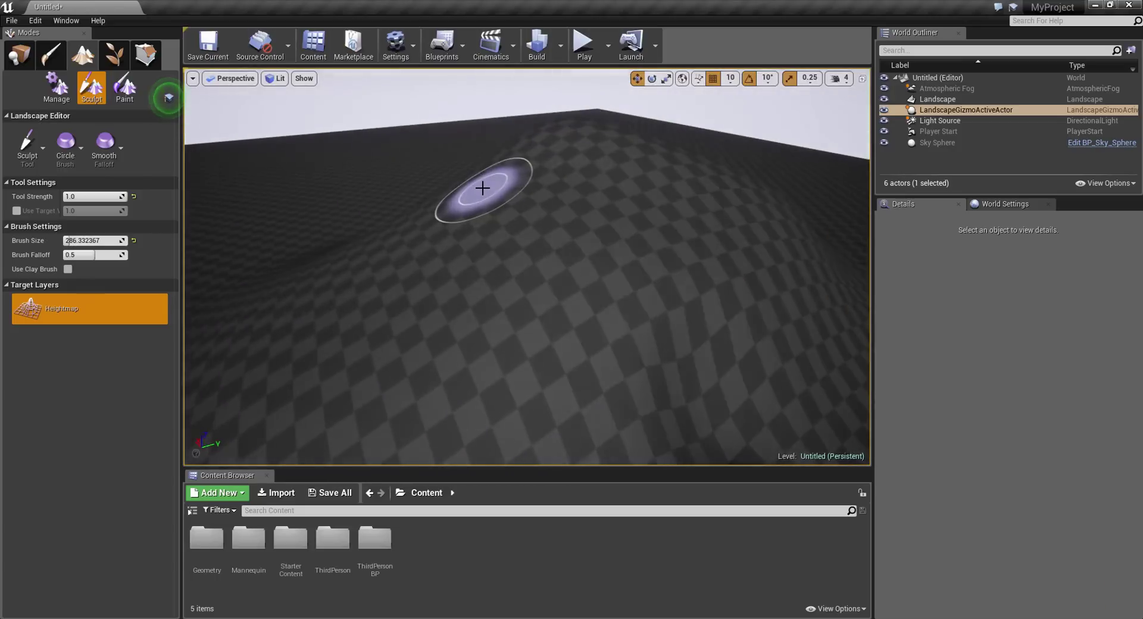
{"action": "key", "text": "ctrl+z"}
{"action": "key", "text": "ctrl+z"}
{"action": "key", "text": "ctrl+z"}
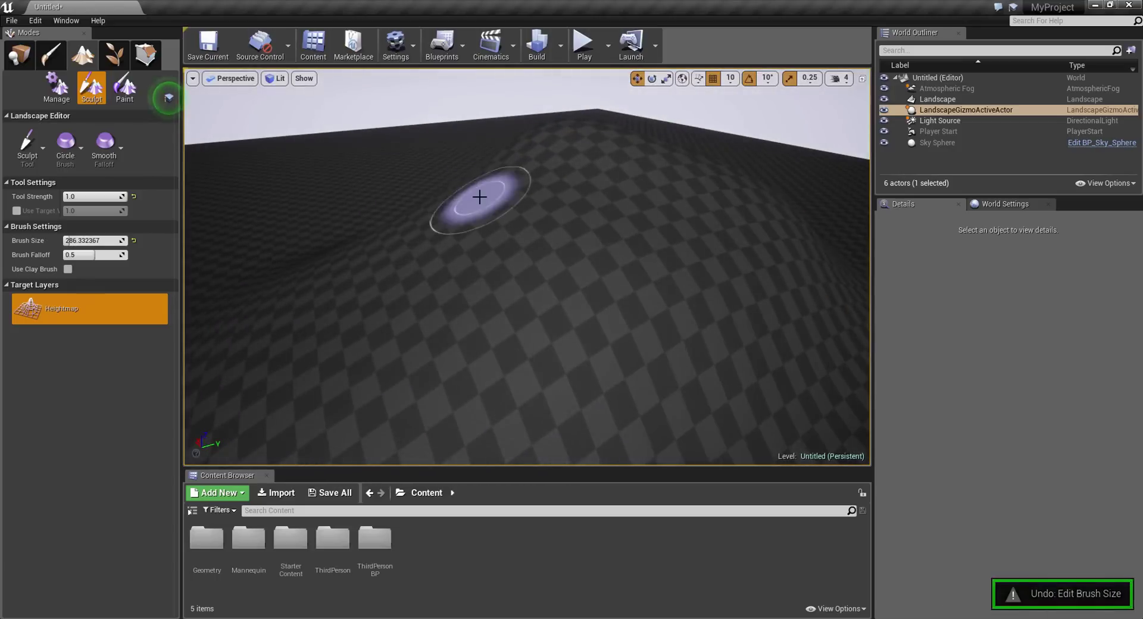
{"action": "right_click_drag", "start_coordinate": [591, 255], "coordinate": [591, 255]}
{"action": "right_click_drag", "start_coordinate": [645, 289], "coordinate": [646, 289]}
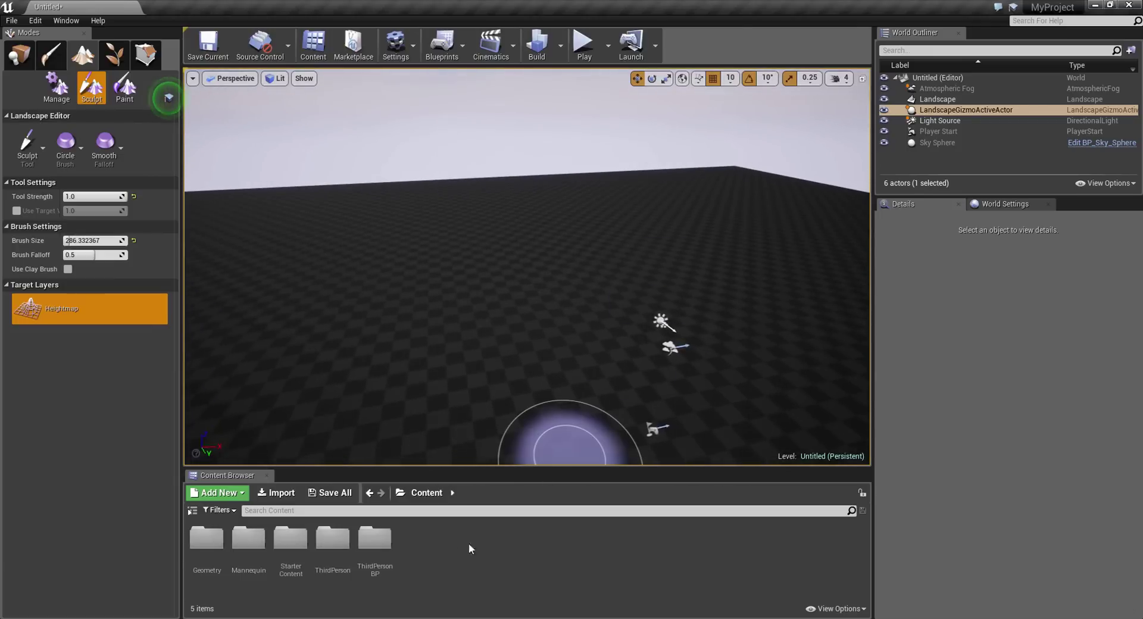
Step: Select the Landscape actor and examine it in the level together with its properties
{"action": "left_click", "coordinate": [945, 100]}
{"action": "right_click_drag", "start_coordinate": [616, 286], "coordinate": [617, 286]}
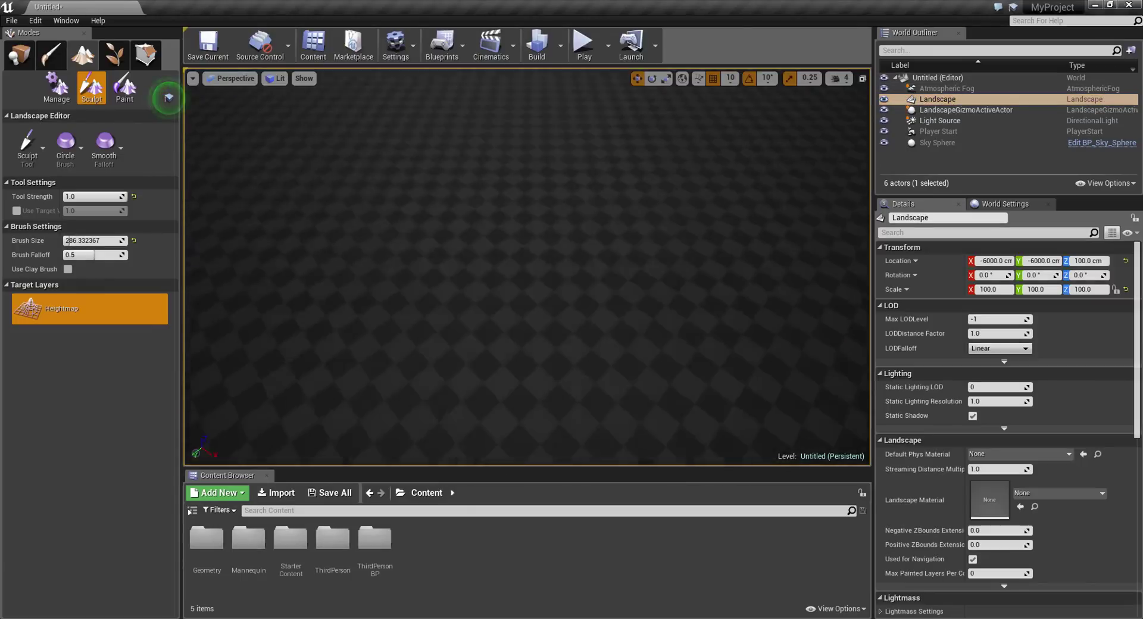
{"action": "right_click_drag", "start_coordinate": [649, 245], "coordinate": [649, 245]}
{"action": "right_click_drag", "start_coordinate": [720, 462], "coordinate": [720, 462]}
{"action": "right_click_drag", "start_coordinate": [407, 440], "coordinate": [406, 440]}
Step: Look through the textures in StarterContent's Textures folder, and return to the root Content folder
{"action": "right_click", "coordinate": [447, 572]}
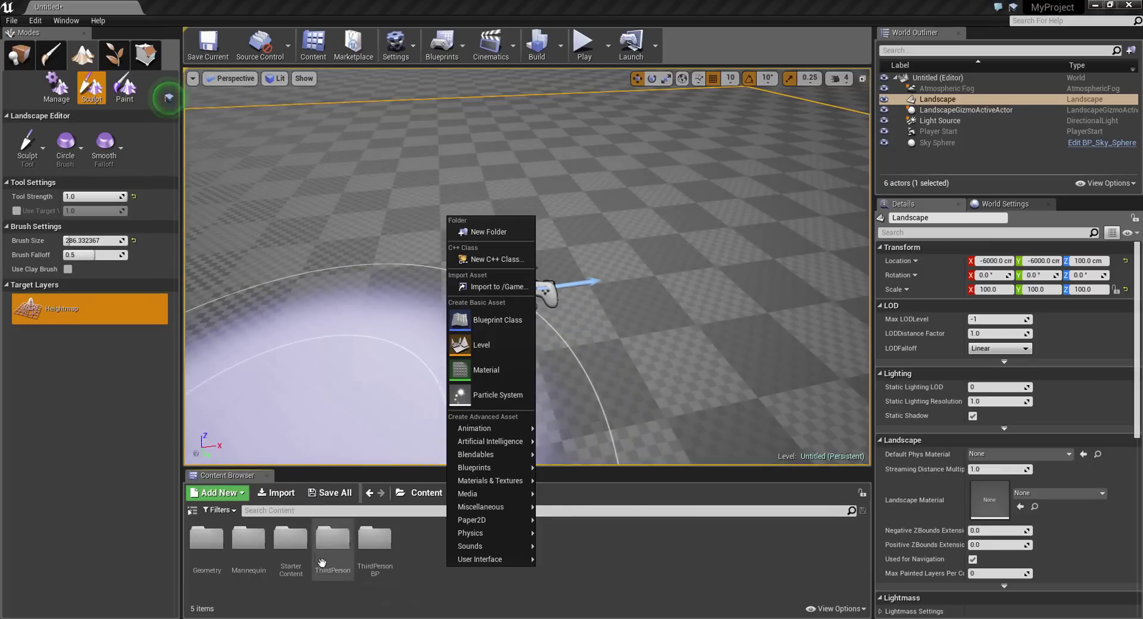
{"action": "double_click", "coordinate": [291, 539]}
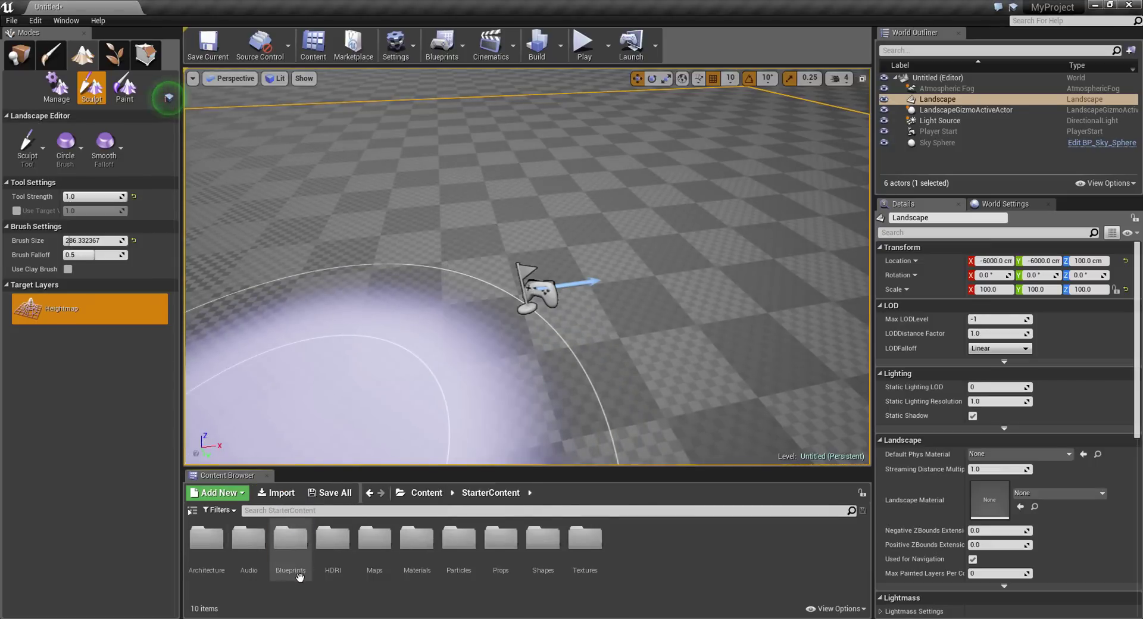
{"action": "double_click", "coordinate": [585, 539]}
{"action": "scroll", "coordinate": [552, 557], "scroll_direction": "down", "scroll_amount": 10}
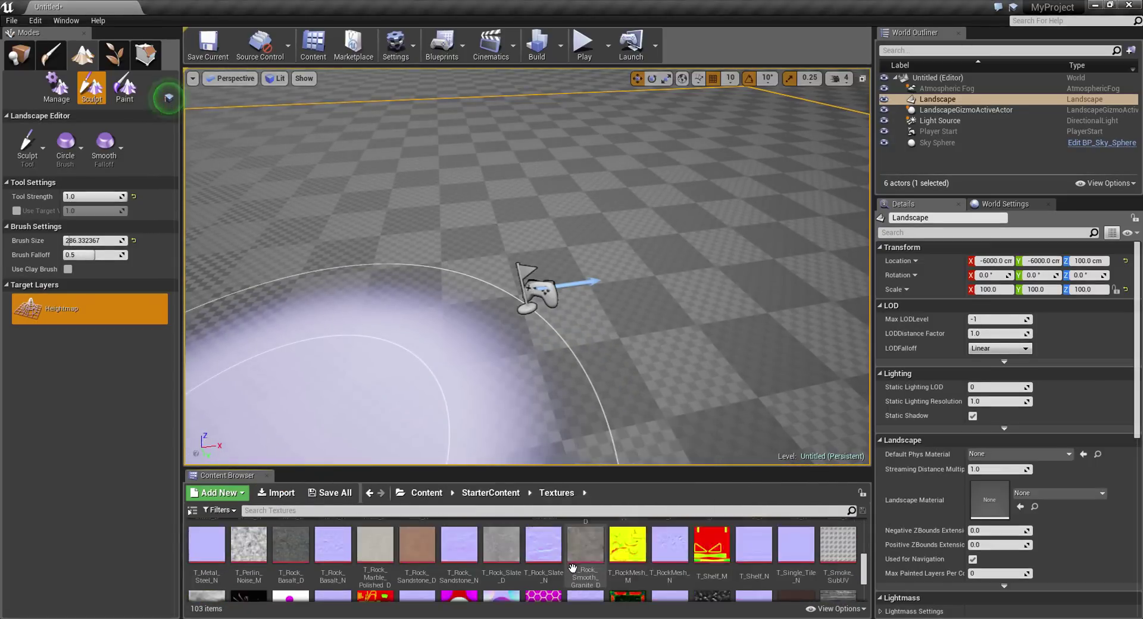
{"action": "scroll", "coordinate": [571, 569], "scroll_direction": "up", "scroll_amount": 8}
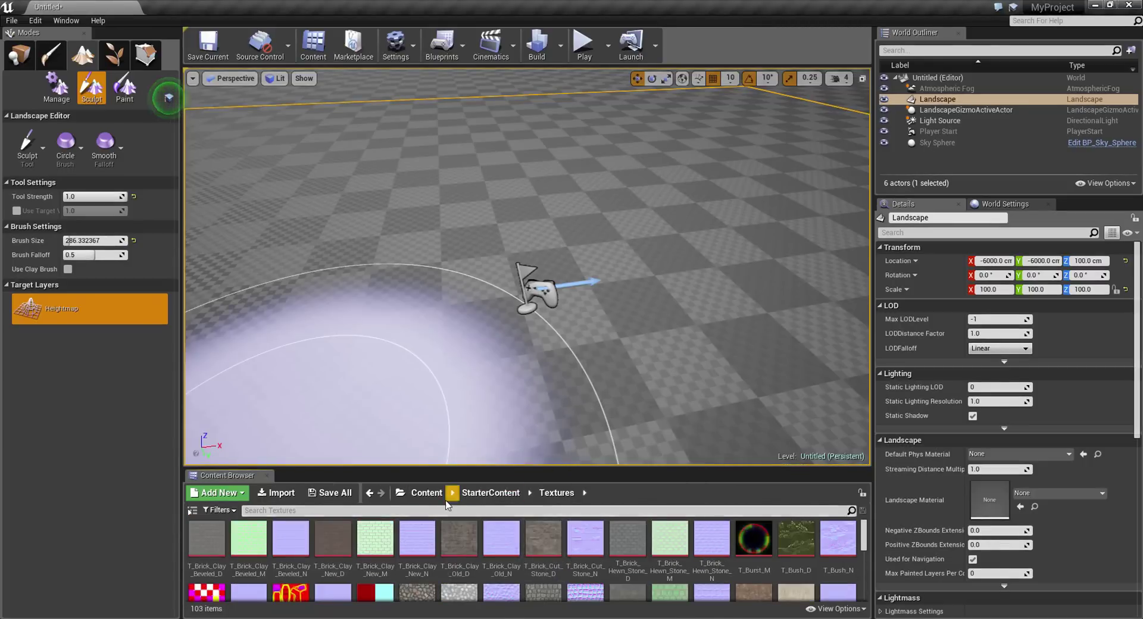
{"action": "left_click", "coordinate": [426, 493]}
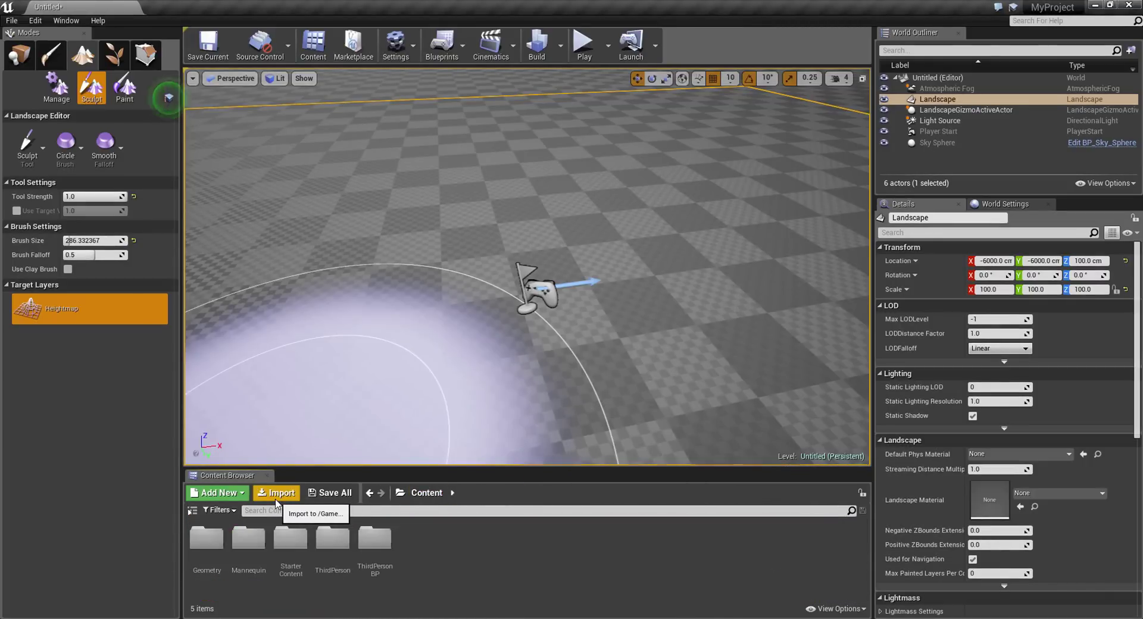
Step: Import sand.psd and sand_n.psd from the desktop Textures folder, accepting sand_n as a normal map
{"action": "left_click", "coordinate": [276, 498]}
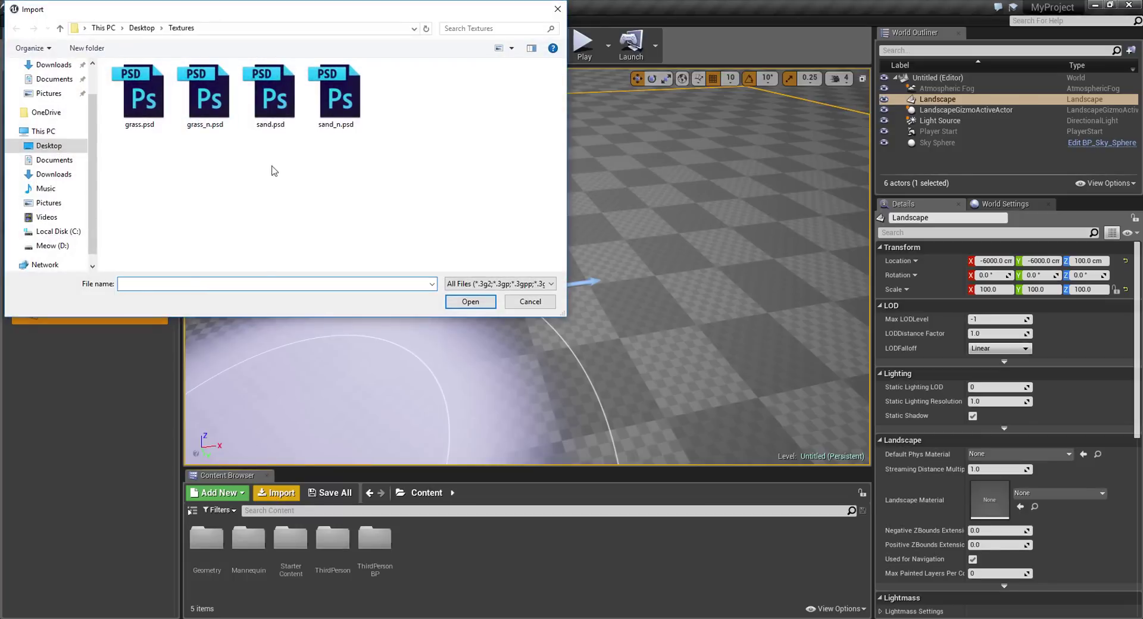
{"action": "left_click_drag", "start_coordinate": [275, 169], "coordinate": [370, 60]}
{"action": "left_click", "coordinate": [460, 302]}
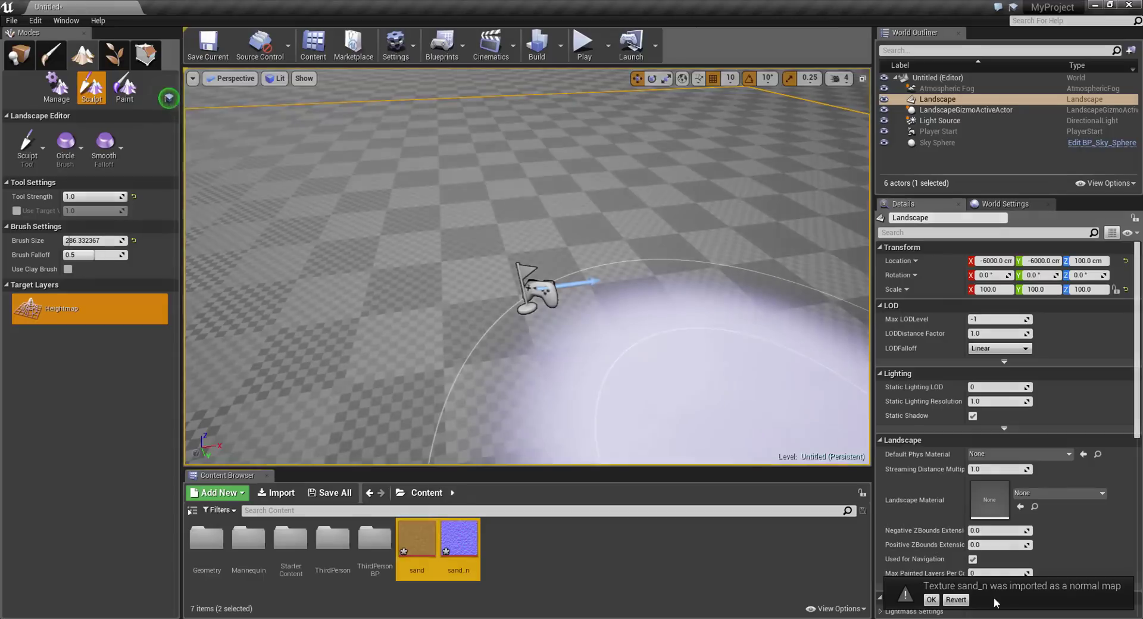
{"action": "left_click", "coordinate": [930, 601]}
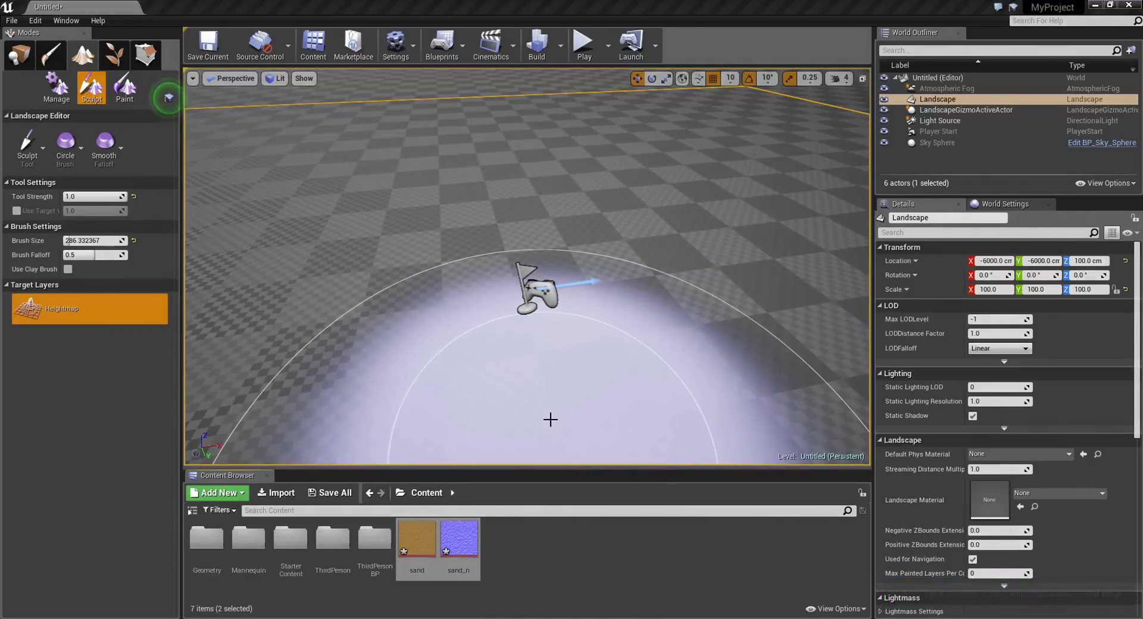
{"action": "left_click", "coordinate": [570, 572]}
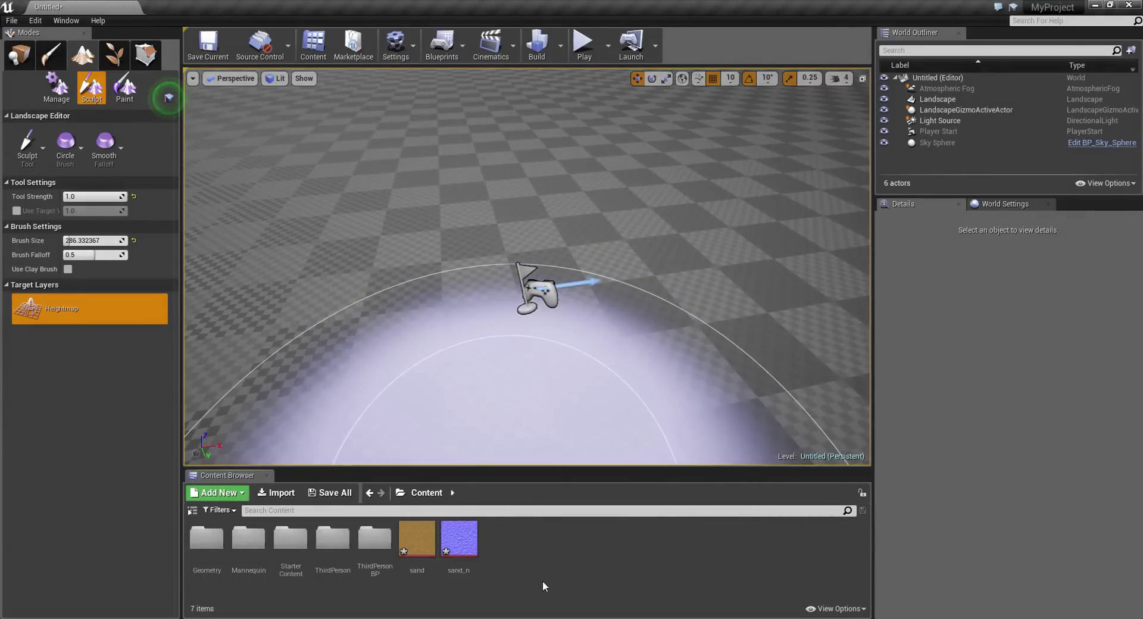
Step: Create a new material named "Landscpae" in the Content folder and open it for editing
{"action": "right_click", "coordinate": [551, 552]}
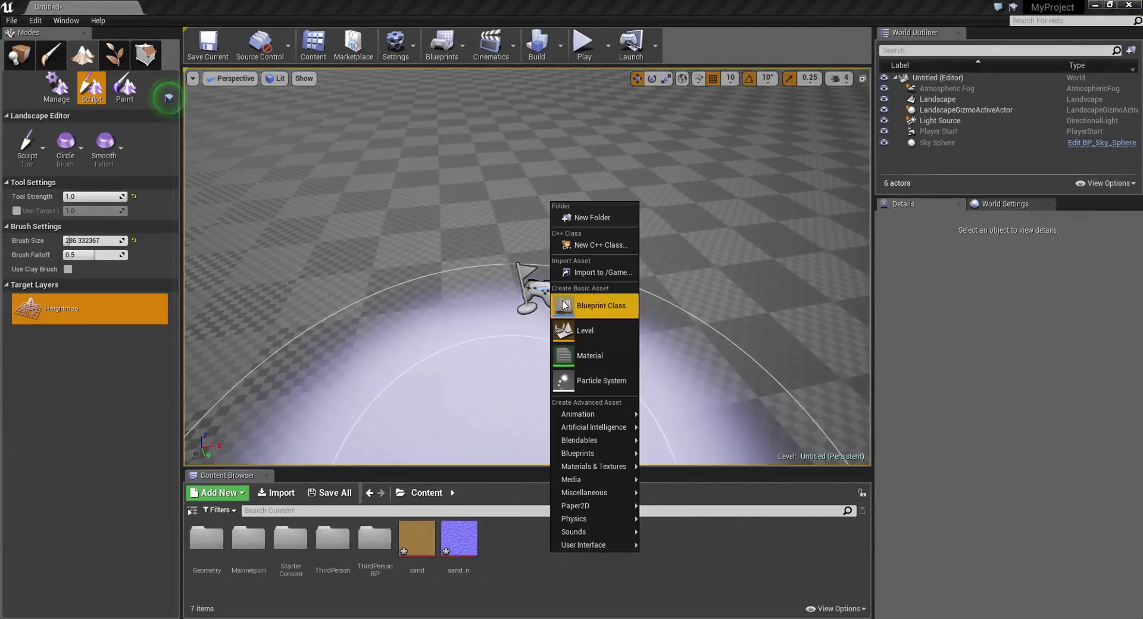
{"action": "left_click", "coordinate": [591, 355]}
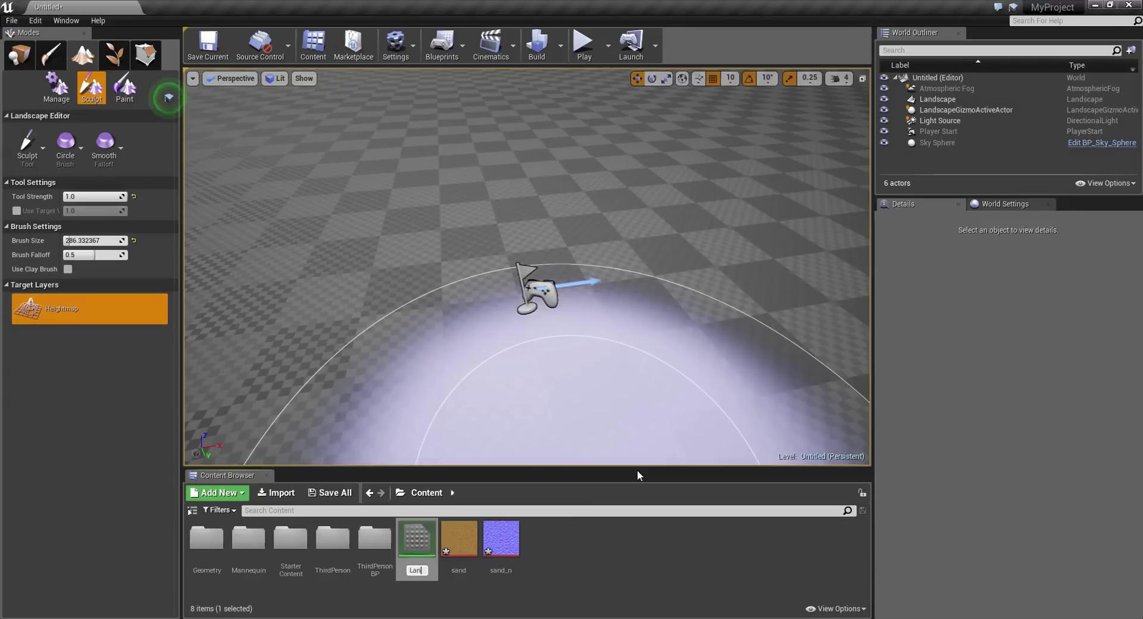
{"action": "type", "text": "Landscpae"}
{"action": "key", "text": "Return"}
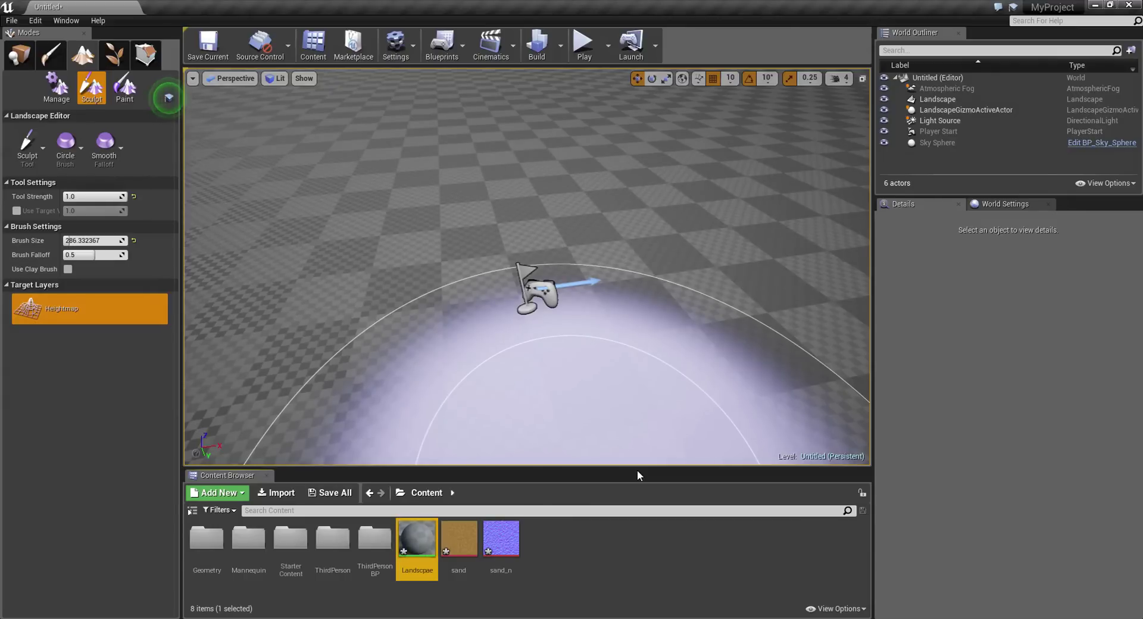
{"action": "double_click", "coordinate": [430, 551]}
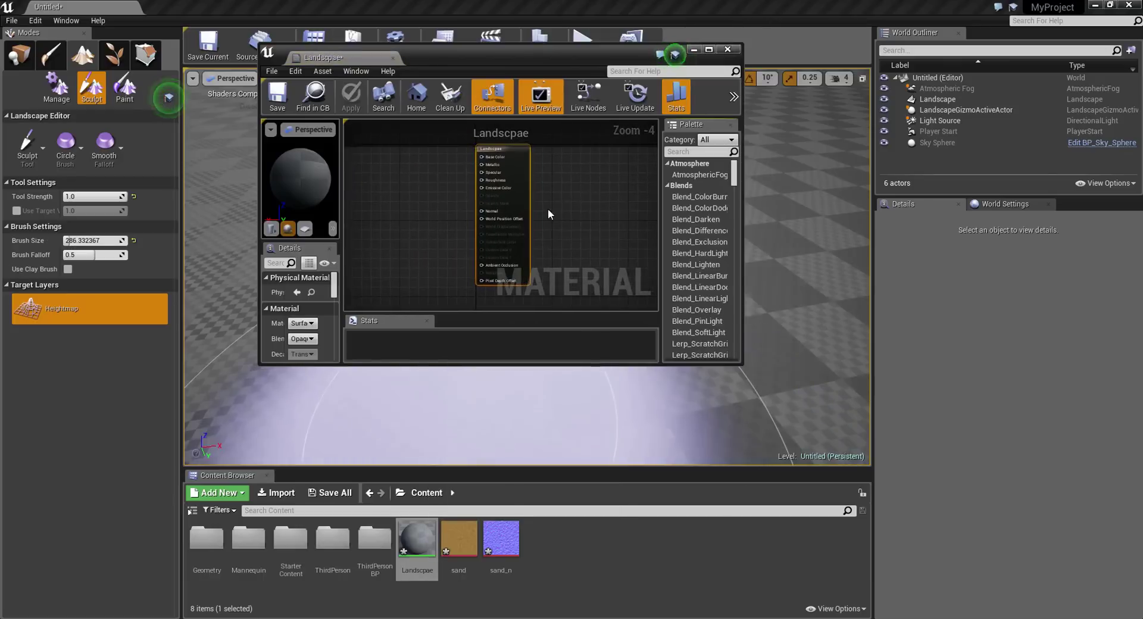
Step: Add the sand and sand_n textures to the maximized material graph and stack the two samples beside the material node
{"action": "right_click_drag", "start_coordinate": [547, 210], "coordinate": [630, 268]}
{"action": "scroll", "coordinate": [593, 231], "scroll_direction": "up", "scroll_amount": 4}
{"action": "right_click_drag", "start_coordinate": [490, 286], "coordinate": [533, 230]}
{"action": "left_click", "coordinate": [467, 538]}
{"action": "left_click", "coordinate": [509, 547], "text": "ctrl"}
{"action": "left_click_drag", "start_coordinate": [509, 546], "coordinate": [415, 217]}
{"action": "left_click", "coordinate": [713, 49]}
{"action": "right_click_drag", "start_coordinate": [346, 310], "coordinate": [585, 401]}
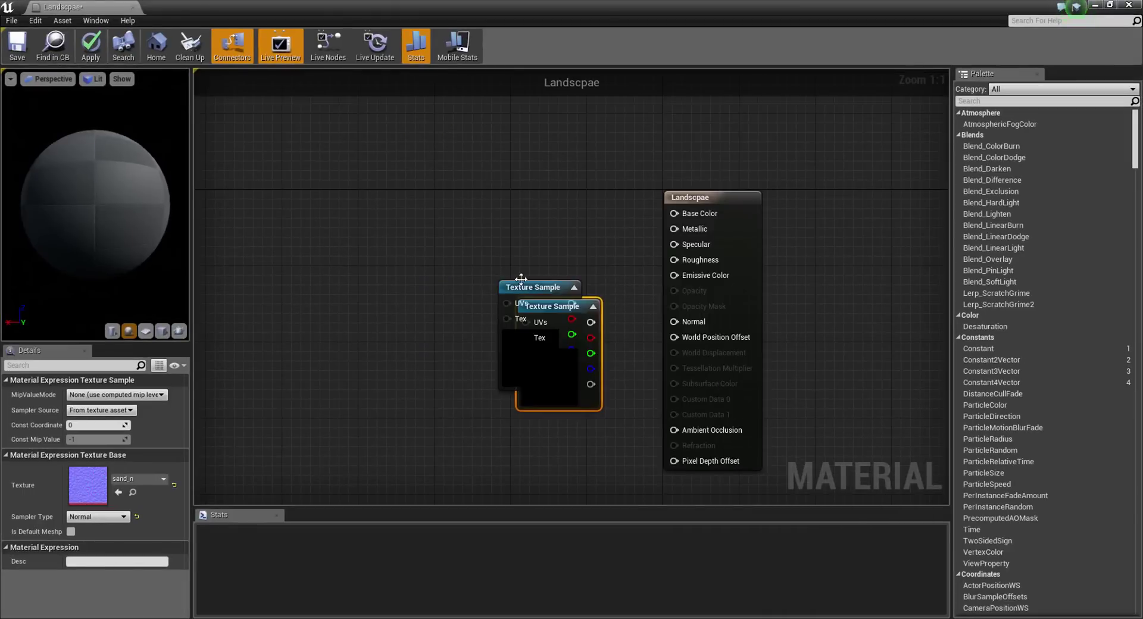
{"action": "left_click_drag", "start_coordinate": [521, 279], "coordinate": [428, 191]}
{"action": "left_click_drag", "start_coordinate": [557, 308], "coordinate": [445, 352]}
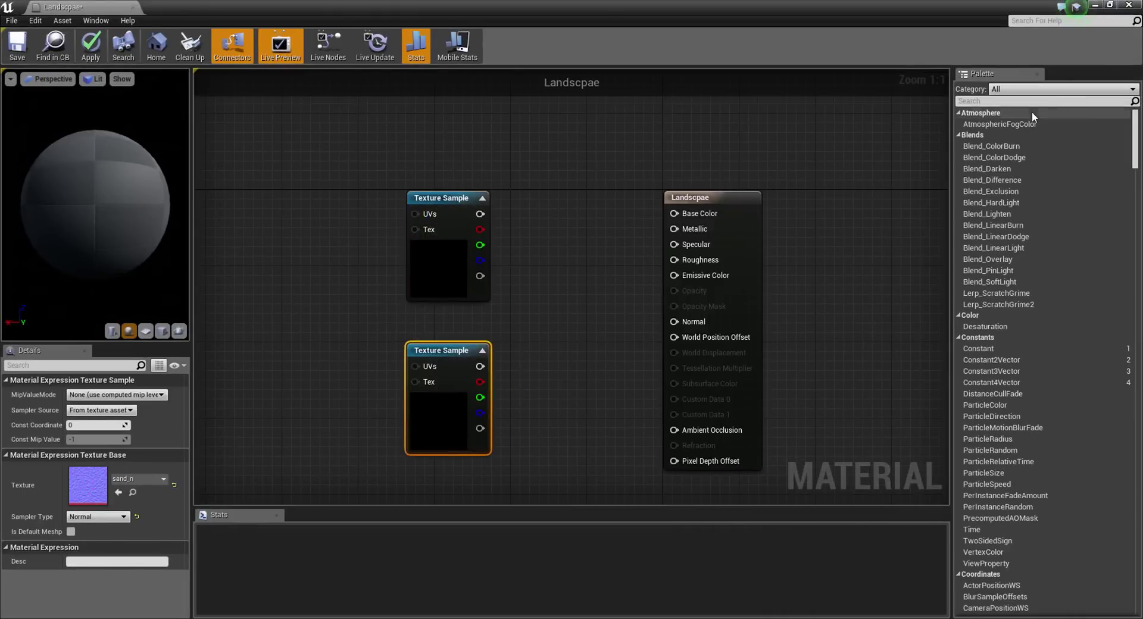
Step: Add a LandscapeLayerBlend node and a LandscapeLayerCoords node to the material graph
{"action": "type", "text": "layer"}
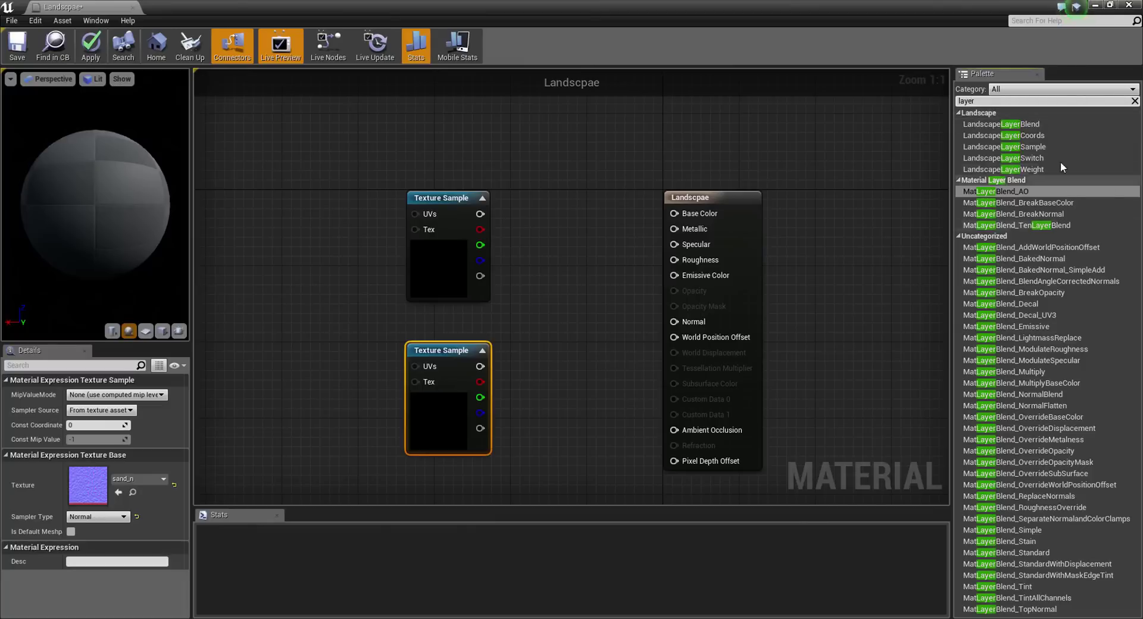
{"action": "left_click_drag", "start_coordinate": [1036, 124], "coordinate": [601, 232]}
{"action": "left_click_drag", "start_coordinate": [1004, 136], "coordinate": [334, 284]}
Step: Connect the landscape coordinates to both texture samples' UVs and set the mapping scale to 10
{"action": "left_click_drag", "start_coordinate": [435, 213], "coordinate": [427, 212]}
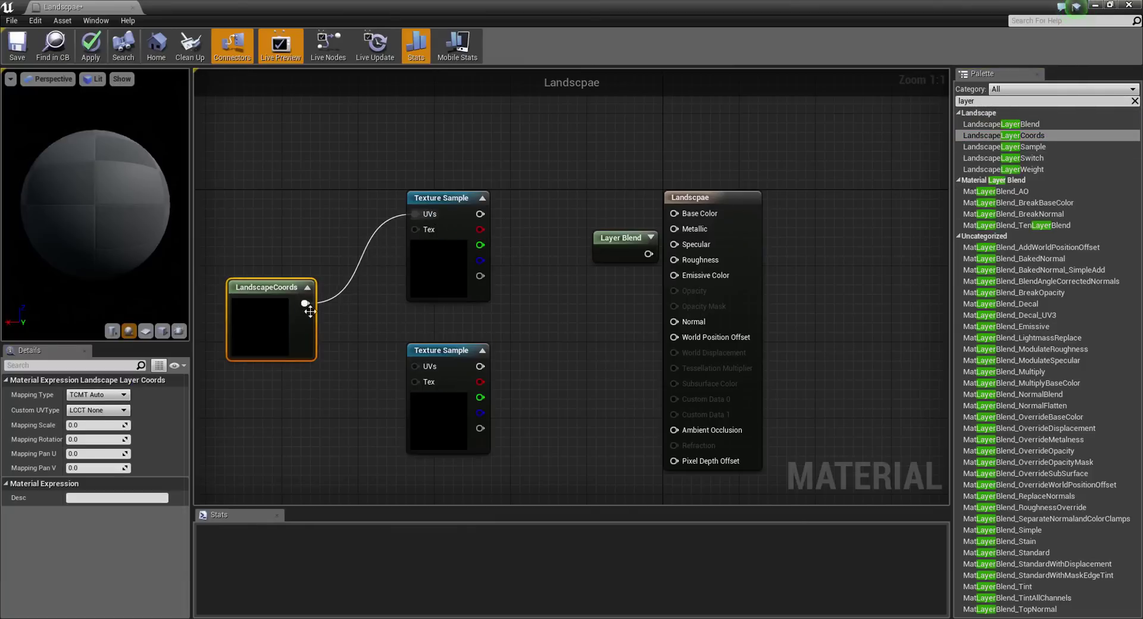
{"action": "left_click_drag", "start_coordinate": [306, 304], "coordinate": [414, 369]}
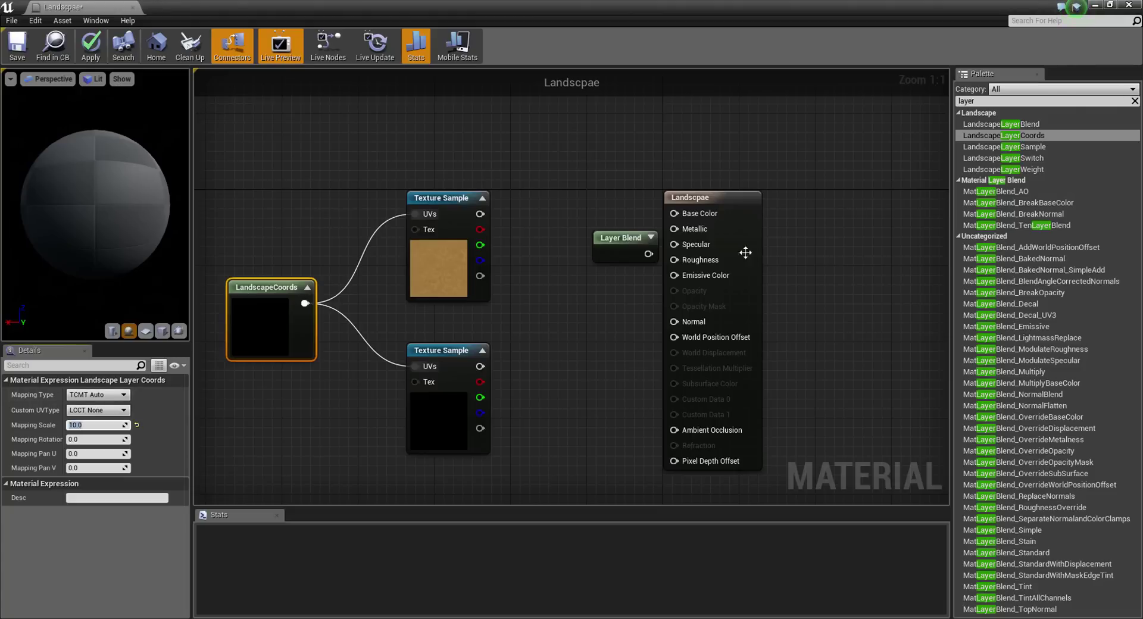
Step: Give the Layer Blend node a layer named Sand with LB Height Blend and a preview weight of 1
{"action": "left_click_drag", "start_coordinate": [623, 244], "coordinate": [552, 214]}
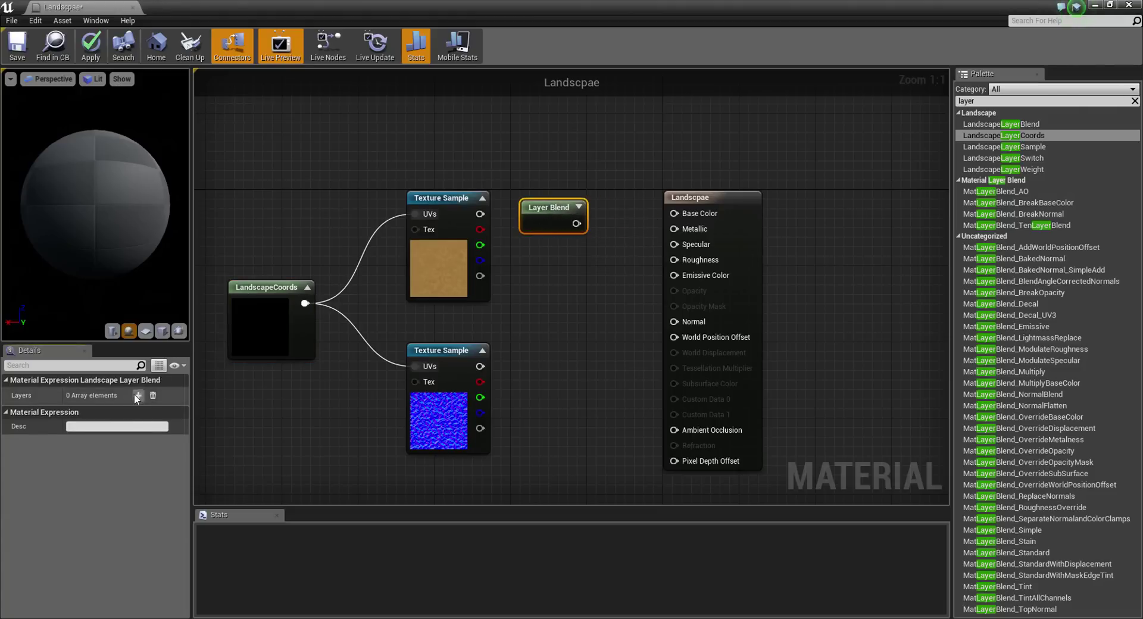
{"action": "left_click", "coordinate": [112, 424]}
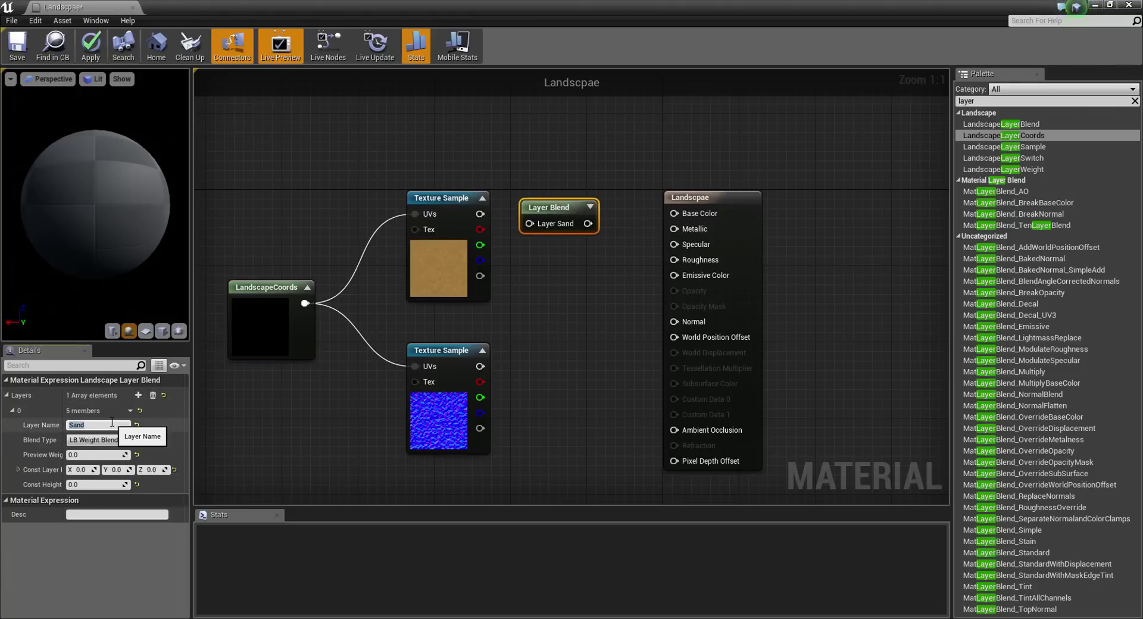
{"action": "left_click", "coordinate": [96, 440]}
{"action": "left_click", "coordinate": [99, 466]}
{"action": "left_click", "coordinate": [118, 455]}
{"action": "type", "text": "1"}
{"action": "key", "text": "Return"}
Step: Duplicate the Layer Blend node and place the copy beside the sand_n normal map sample
{"action": "left_click_drag", "start_coordinate": [553, 208], "coordinate": [573, 208]}
{"action": "key", "text": "ctrl+c"}
{"action": "key", "text": "ctrl+v"}
{"action": "left_click_drag", "start_coordinate": [584, 351], "coordinate": [556, 351]}
Step: Wire each sample's color and alpha into its blend's Layer Sand and Height Sand, and the blends into Base Color and Normal
{"action": "left_click_drag", "start_coordinate": [480, 366], "coordinate": [548, 366]}
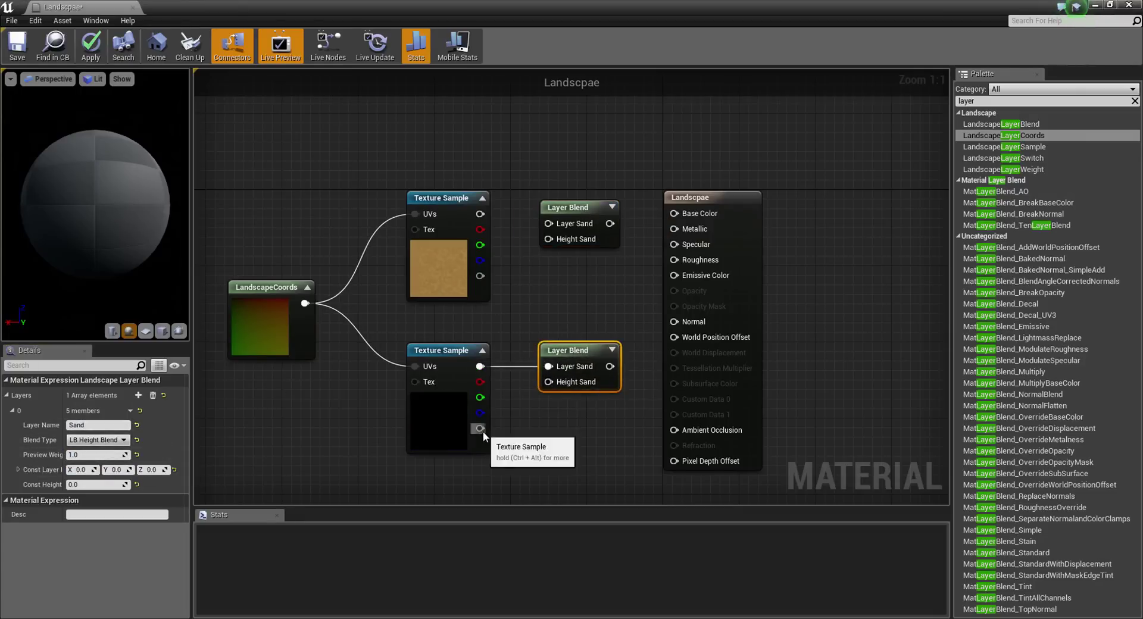
{"action": "left_click_drag", "start_coordinate": [480, 428], "coordinate": [559, 383]}
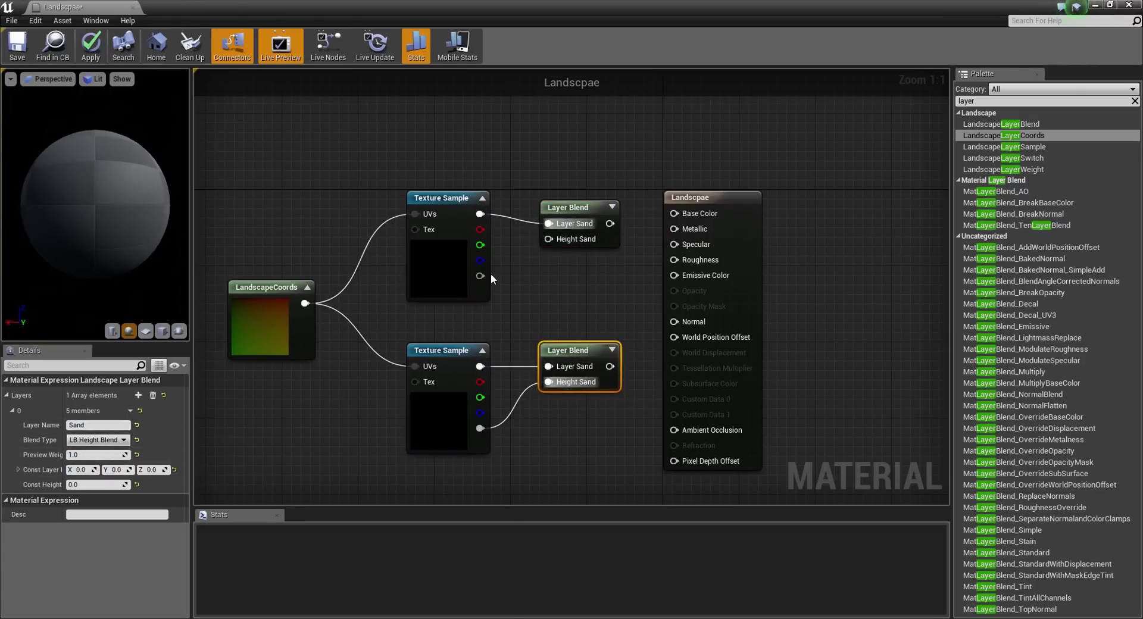
{"action": "left_click_drag", "start_coordinate": [479, 276], "coordinate": [663, 219]}
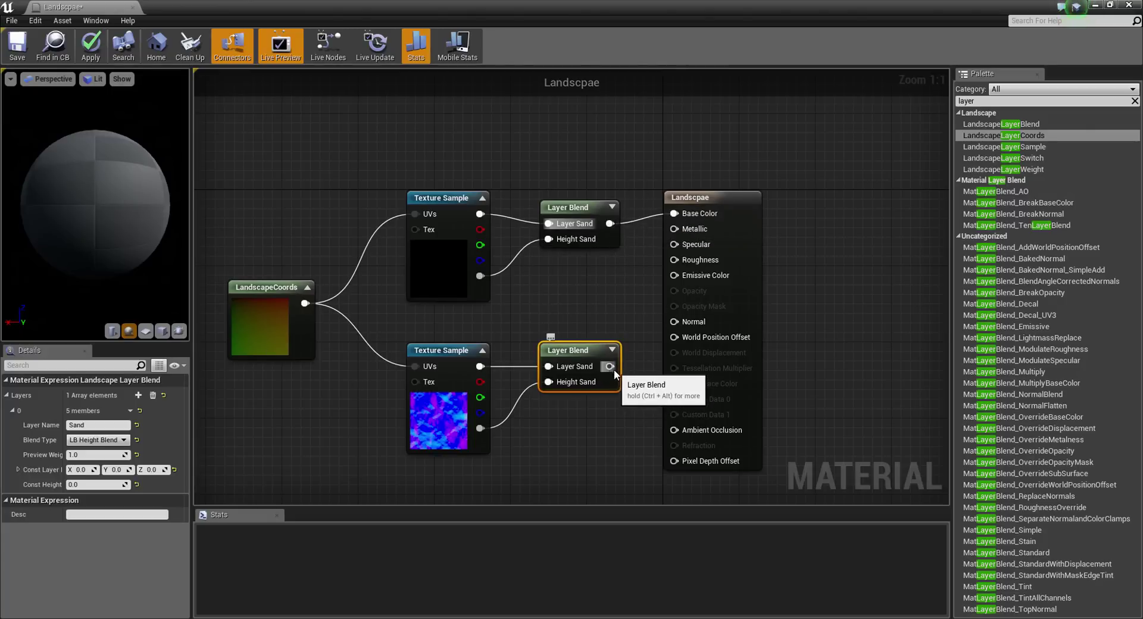
{"action": "left_click_drag", "start_coordinate": [611, 367], "coordinate": [676, 328]}
Step: Add a Constant node with value 0 between the two blends and wire it into the material's Specular input
{"action": "right_click_drag", "start_coordinate": [587, 459], "coordinate": [613, 441]}
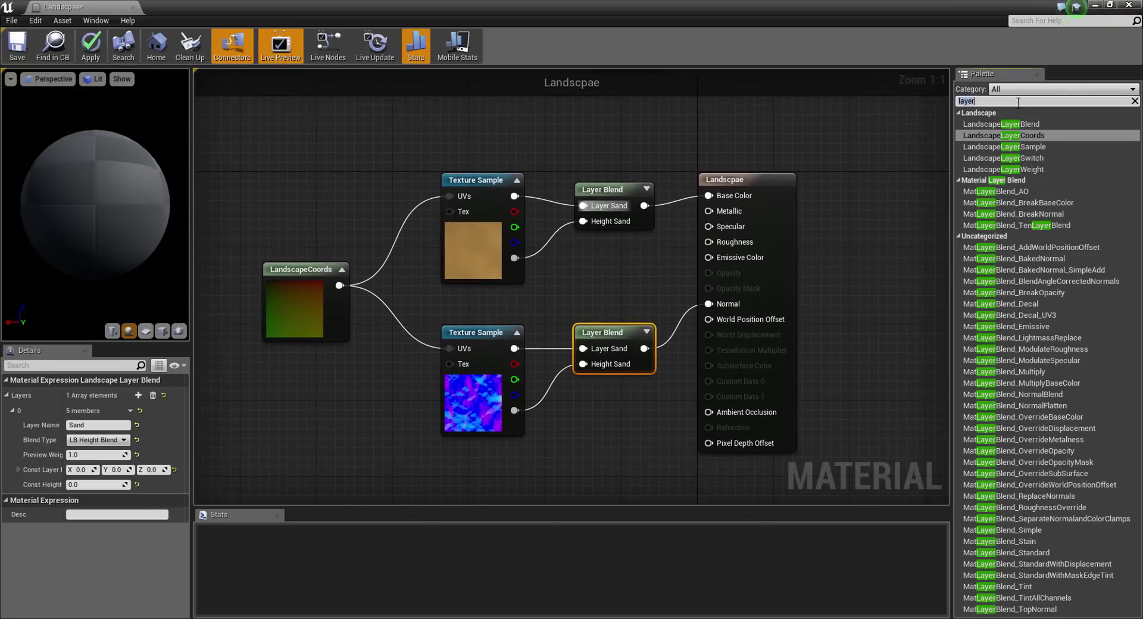
{"action": "key", "text": "ctrl+a"}
{"action": "type", "text": "constant"}
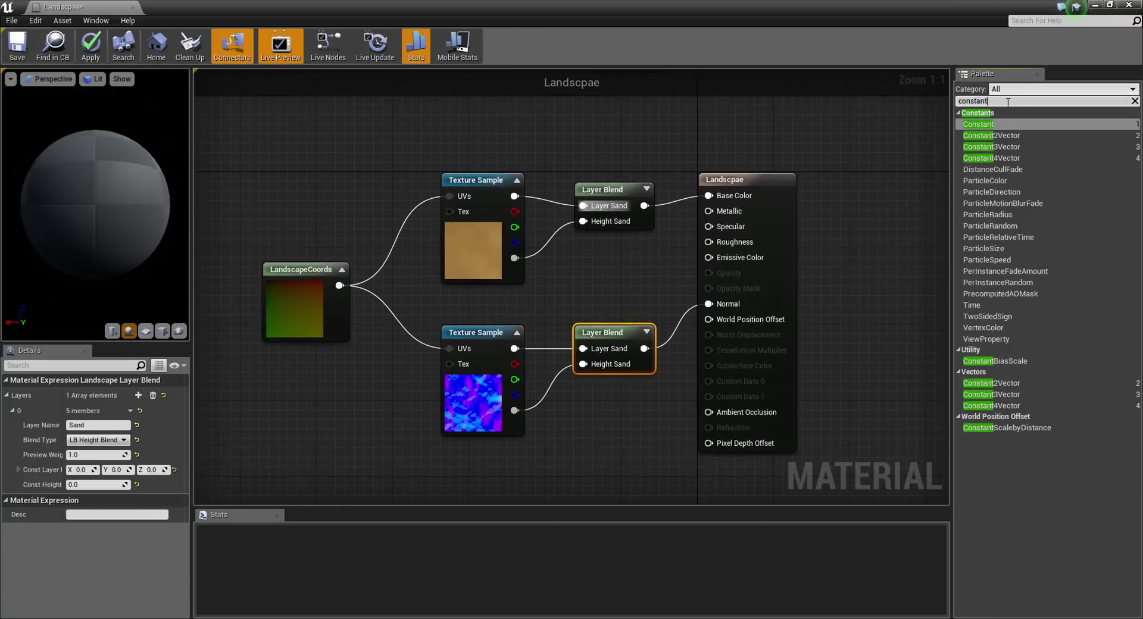
{"action": "left_click", "coordinate": [1005, 125]}
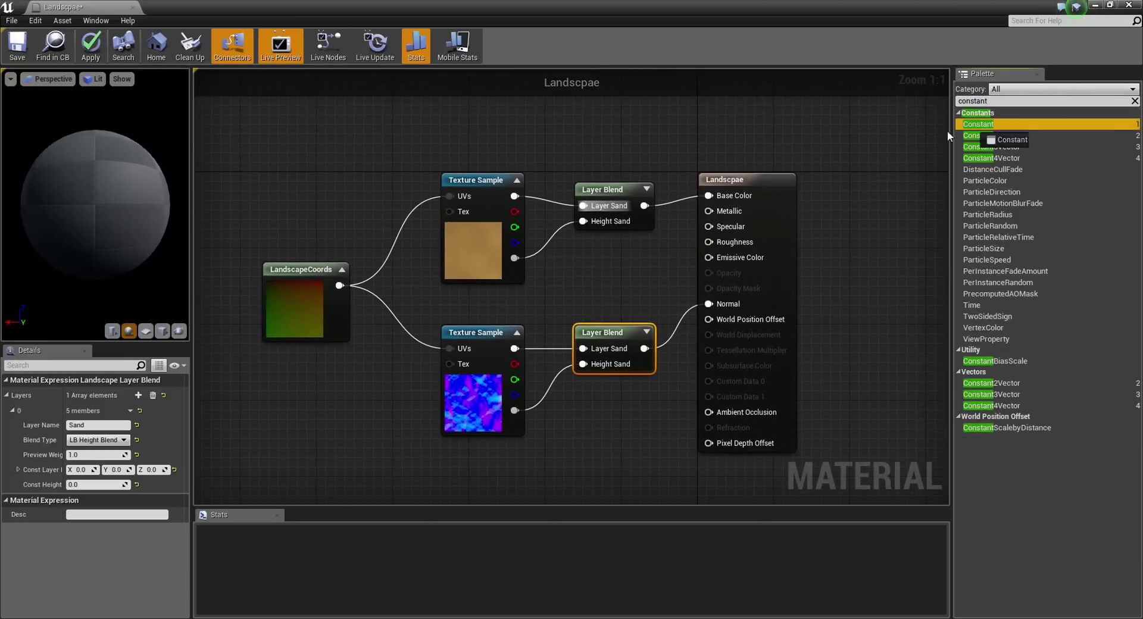
{"action": "left_click_drag", "start_coordinate": [871, 166], "coordinate": [720, 230]}
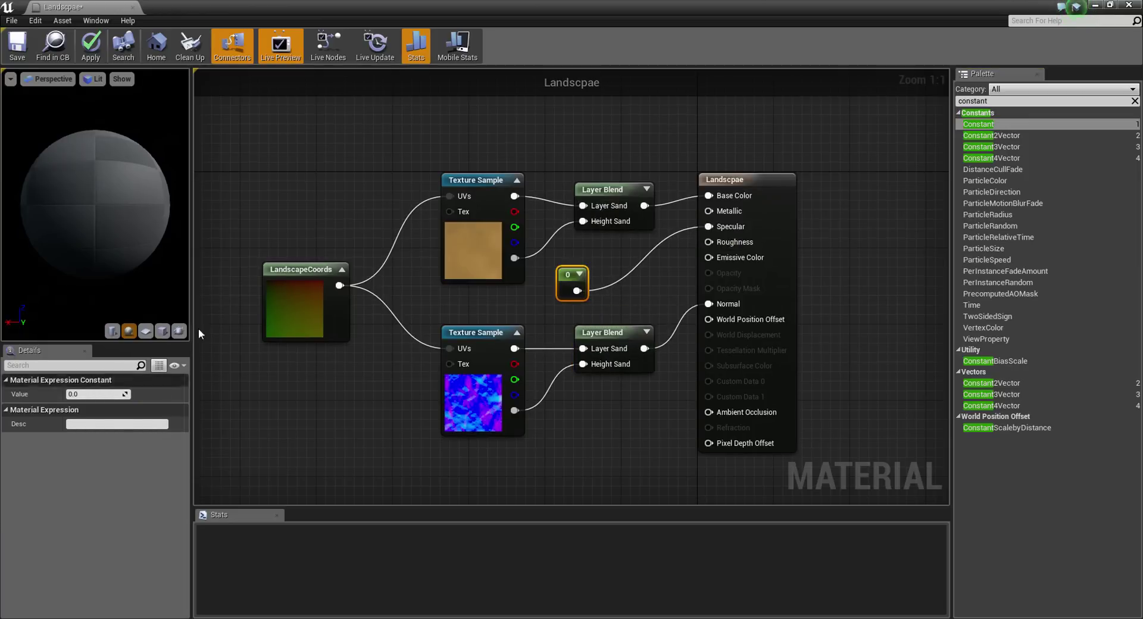
Step: Add a Constant node with value 1 wired into Roughness, and apply and save the Landscpae material
{"action": "left_click", "coordinate": [870, 283]}
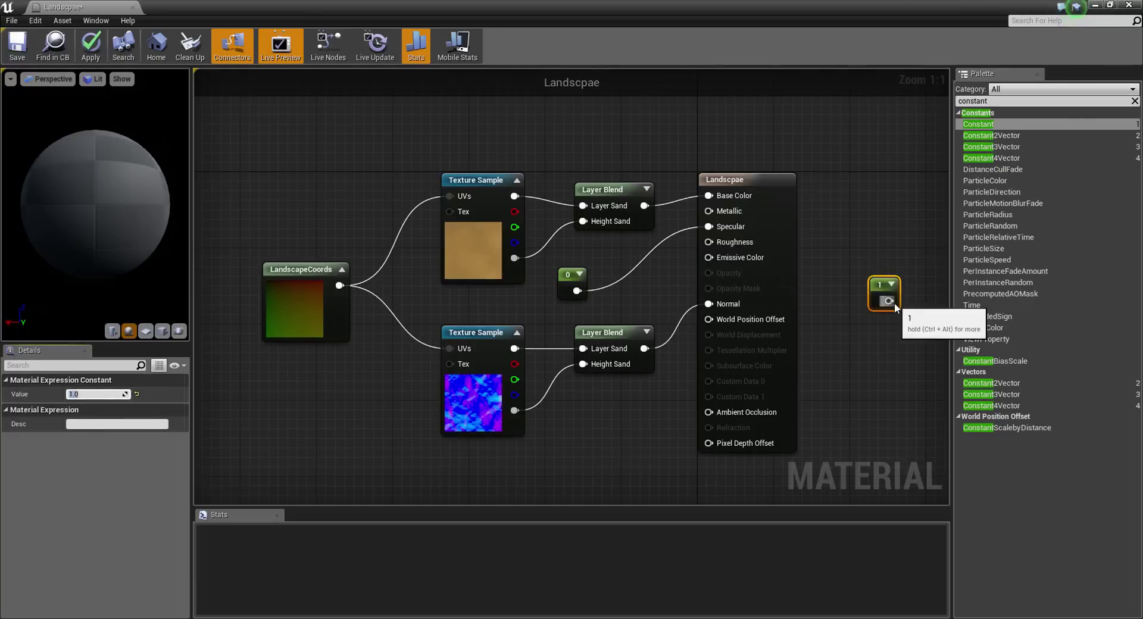
{"action": "left_click_drag", "start_coordinate": [890, 300], "coordinate": [731, 249]}
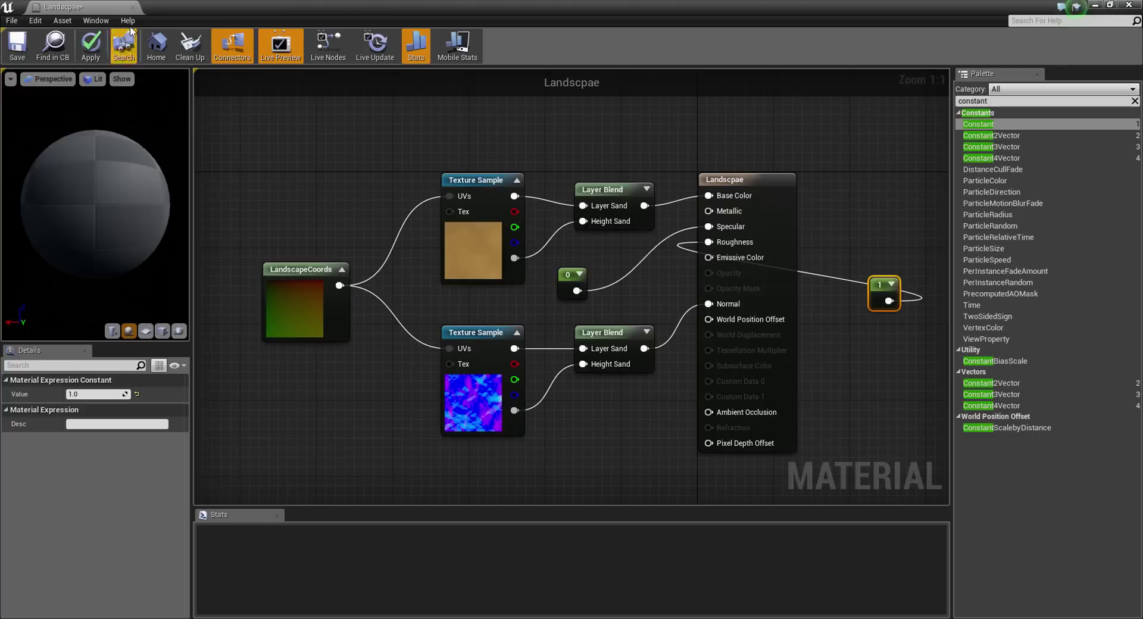
{"action": "left_click", "coordinate": [108, 49]}
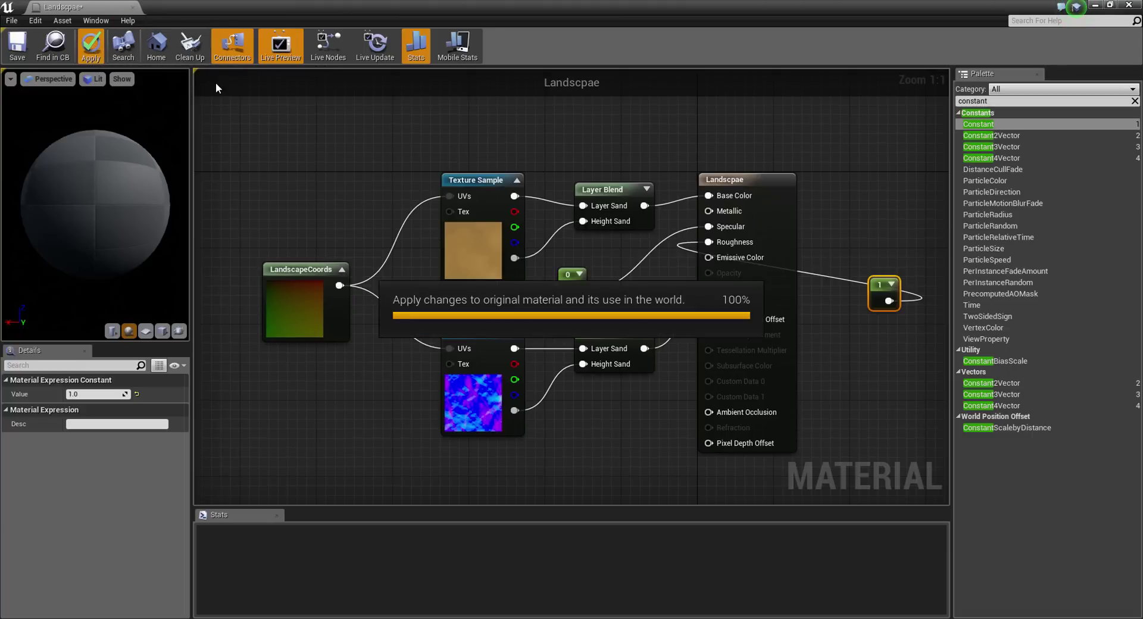
{"action": "left_click", "coordinate": [10, 54]}
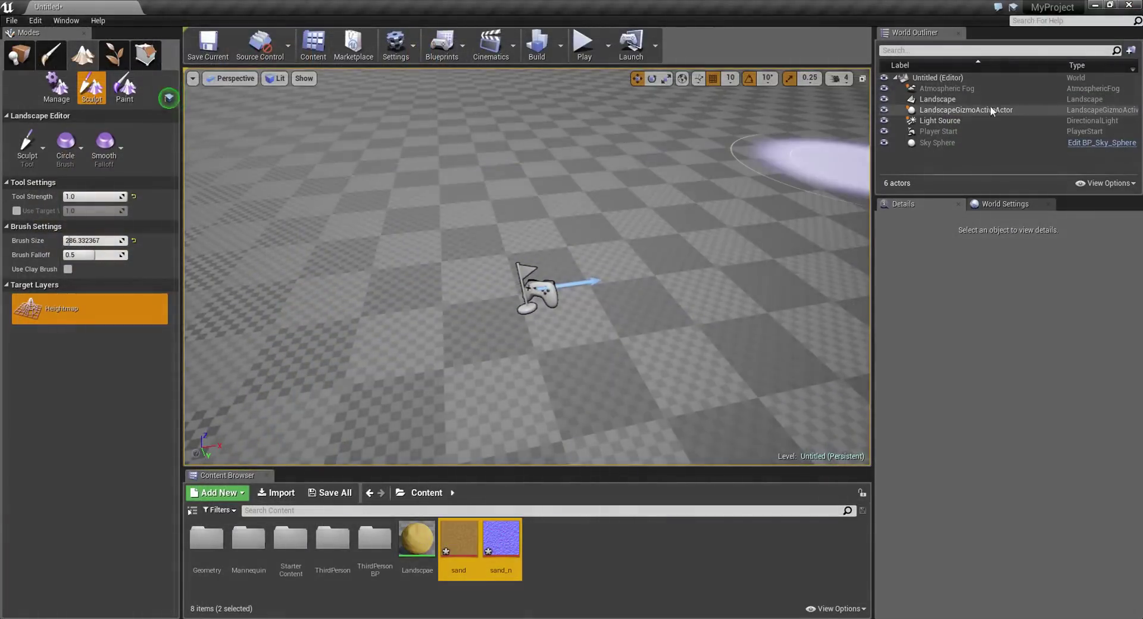
Step: Duplicate the Landscpae material in the Content folder and name the copy Landscpae_H
{"action": "left_click", "coordinate": [956, 99]}
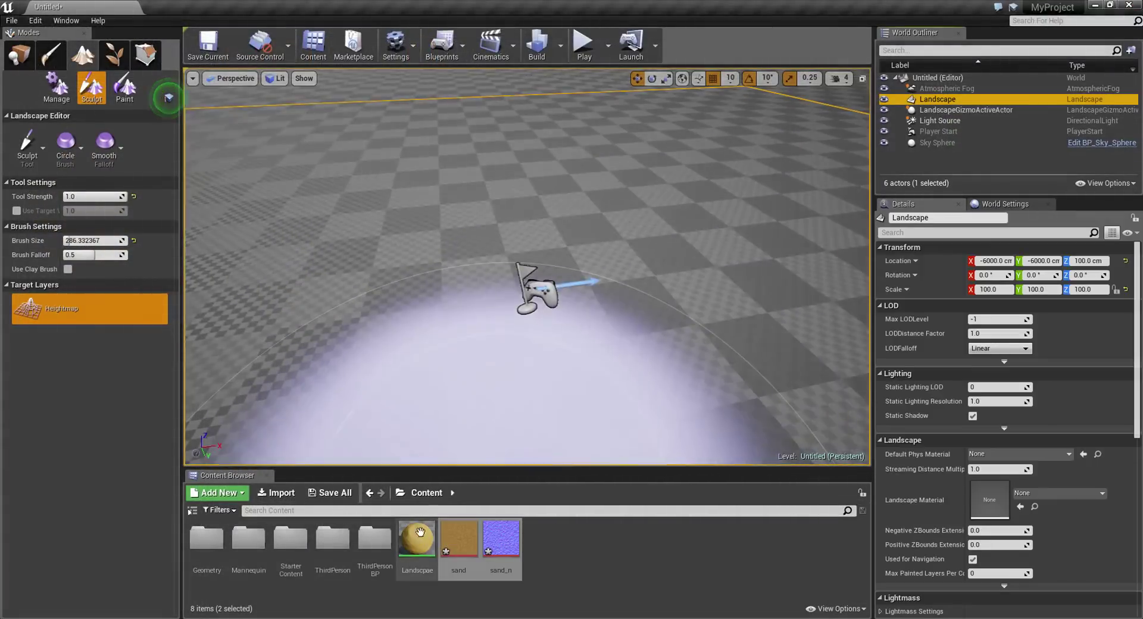
{"action": "left_click", "coordinate": [416, 542]}
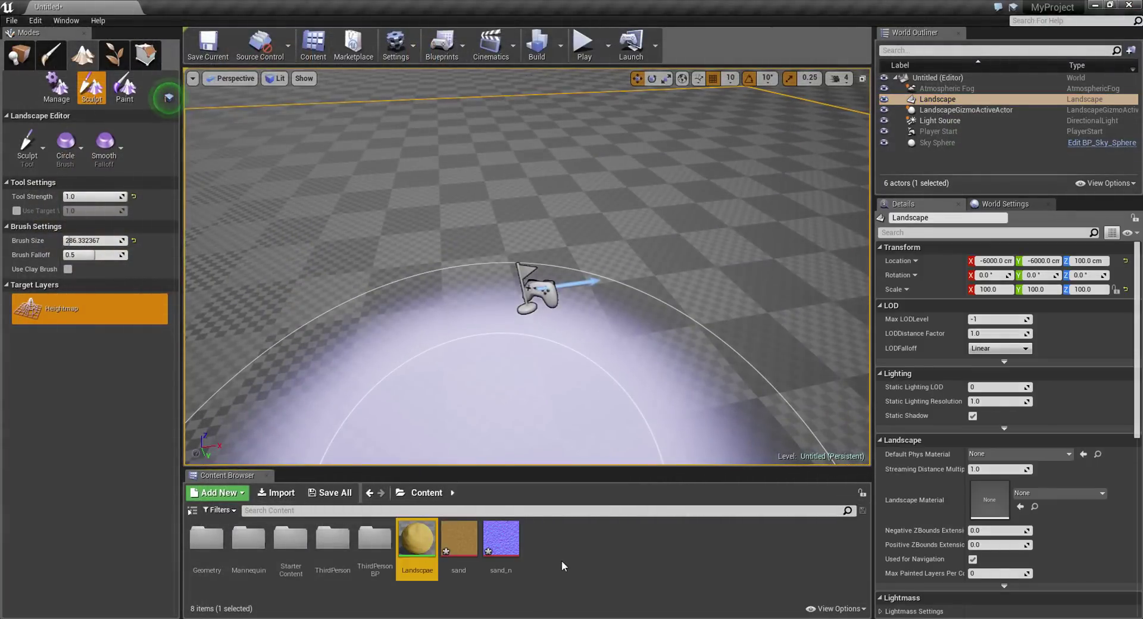
{"action": "key", "text": "ctrl+c"}
{"action": "key", "text": "ctrl+v"}
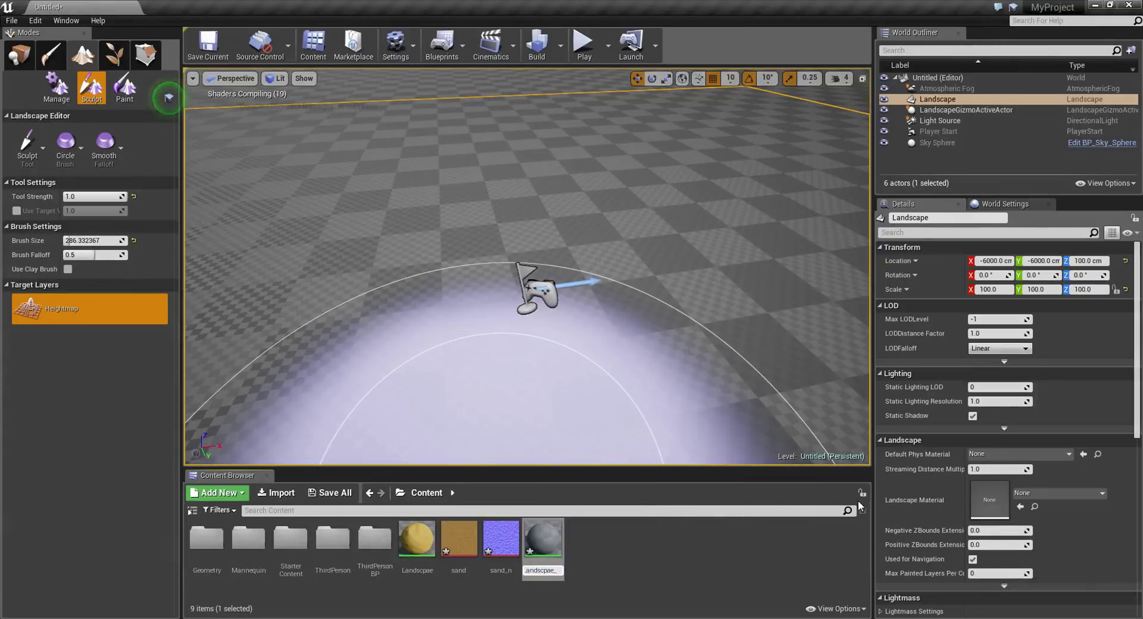
{"action": "type", "text": "H"}
{"action": "key", "text": "Return"}
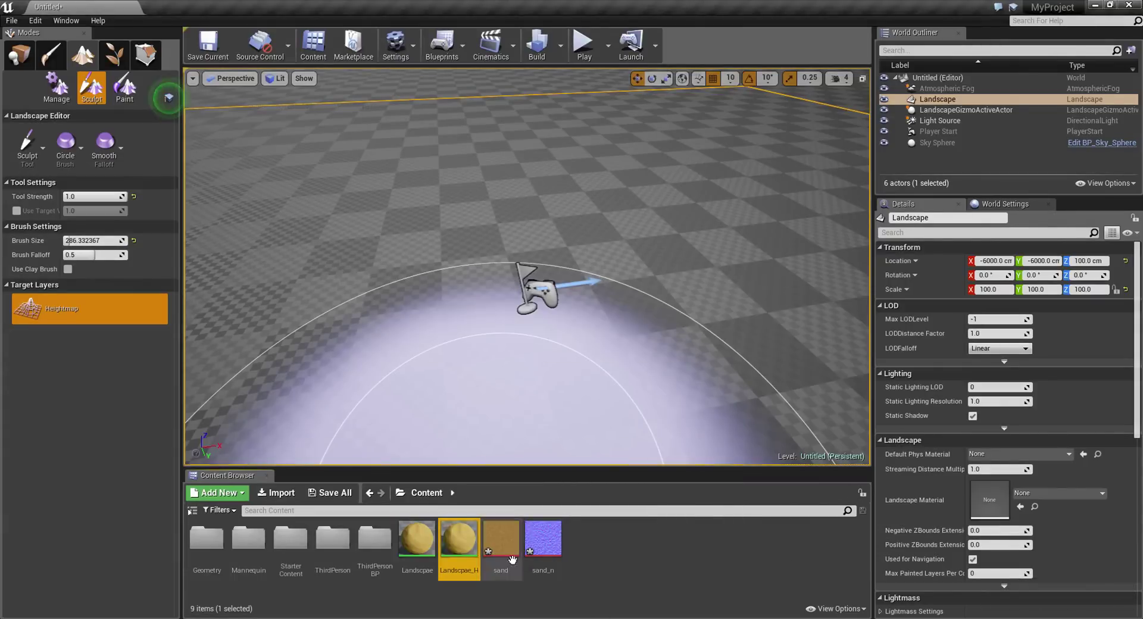
Step: Open the Landscpae_H material and set its Blend Mode to Masked
{"action": "double_click", "coordinate": [463, 542]}
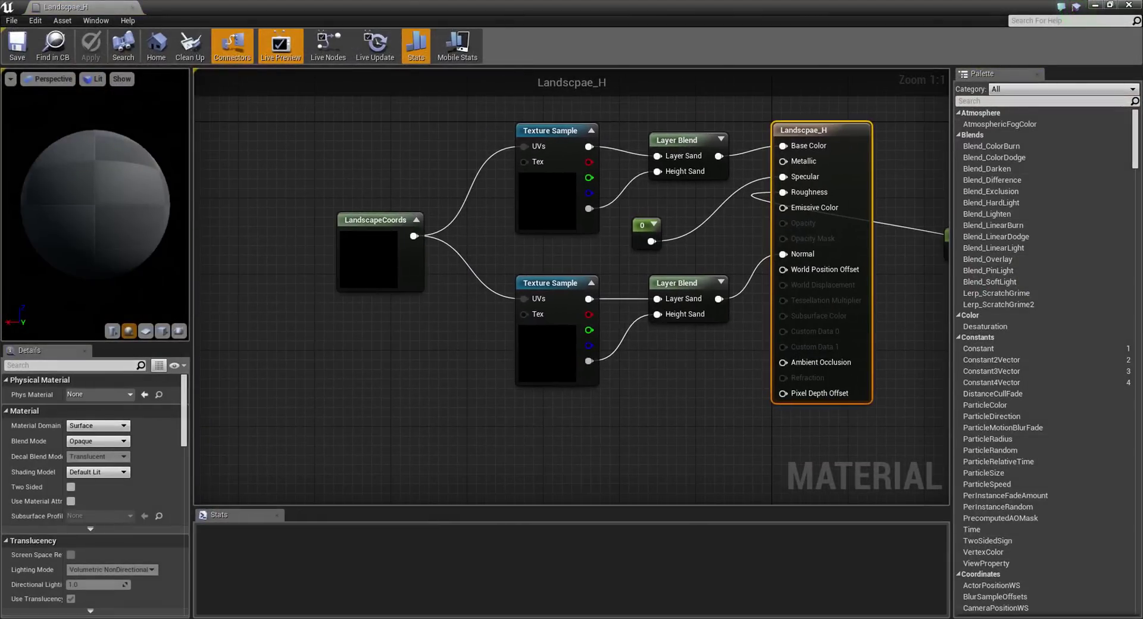
{"action": "left_click", "coordinate": [103, 441]}
{"action": "left_click", "coordinate": [83, 459]}
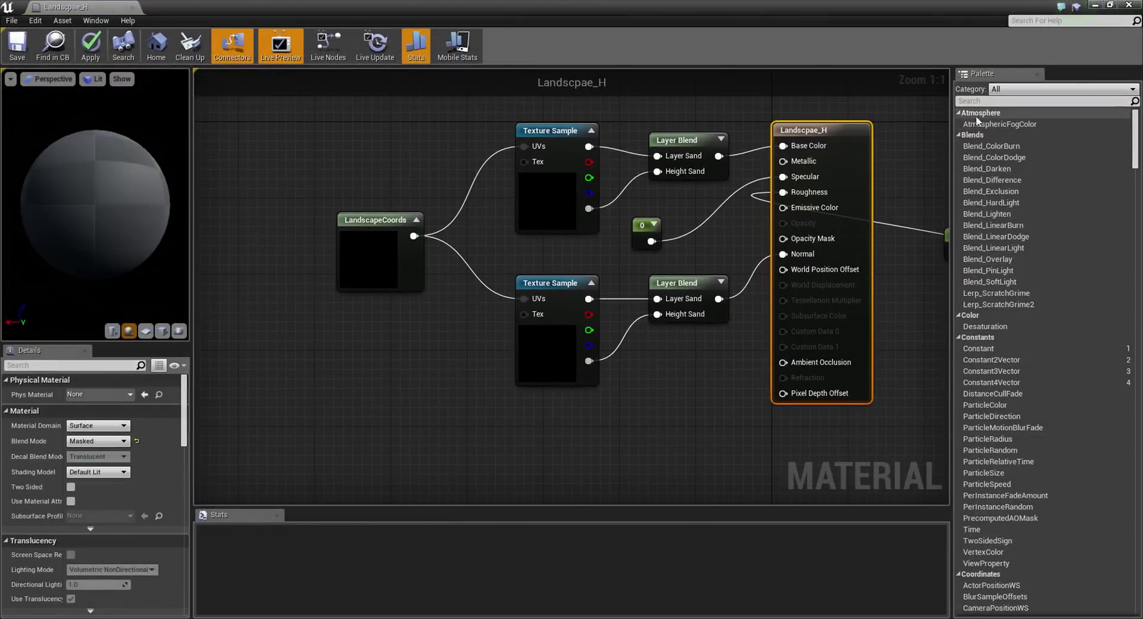
Step: Add a Landscape Visibility Mask node wired into Opacity Mask, and apply, save and close the Landscpae_H material
{"action": "type", "text": "mask"}
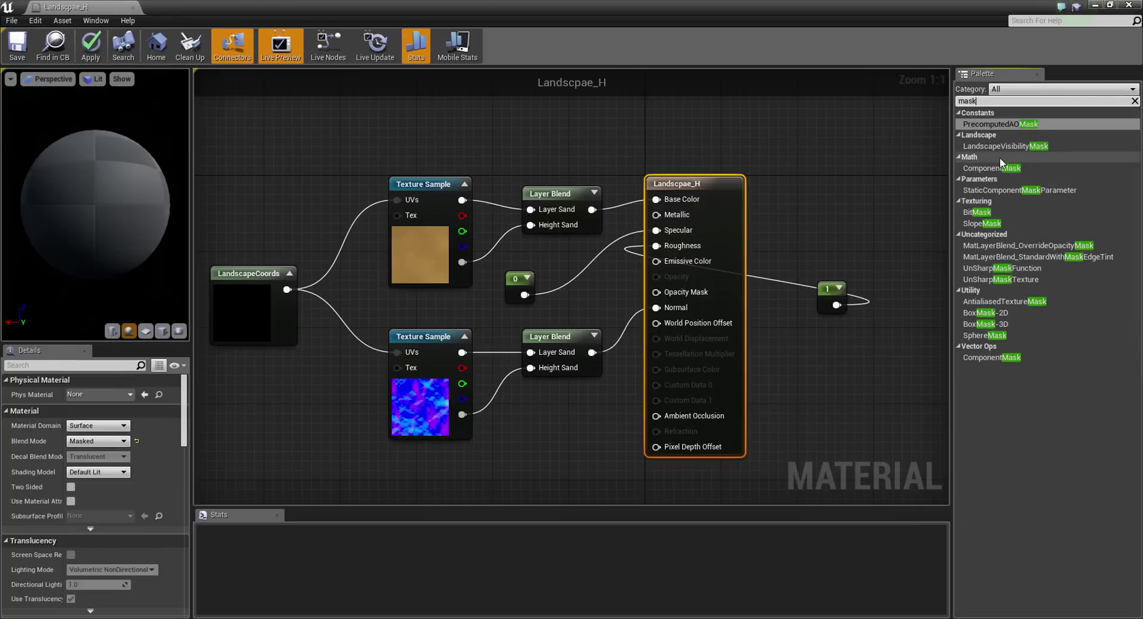
{"action": "left_click_drag", "start_coordinate": [1012, 149], "coordinate": [507, 431]}
{"action": "right_click_drag", "start_coordinate": [599, 411], "coordinate": [575, 409]}
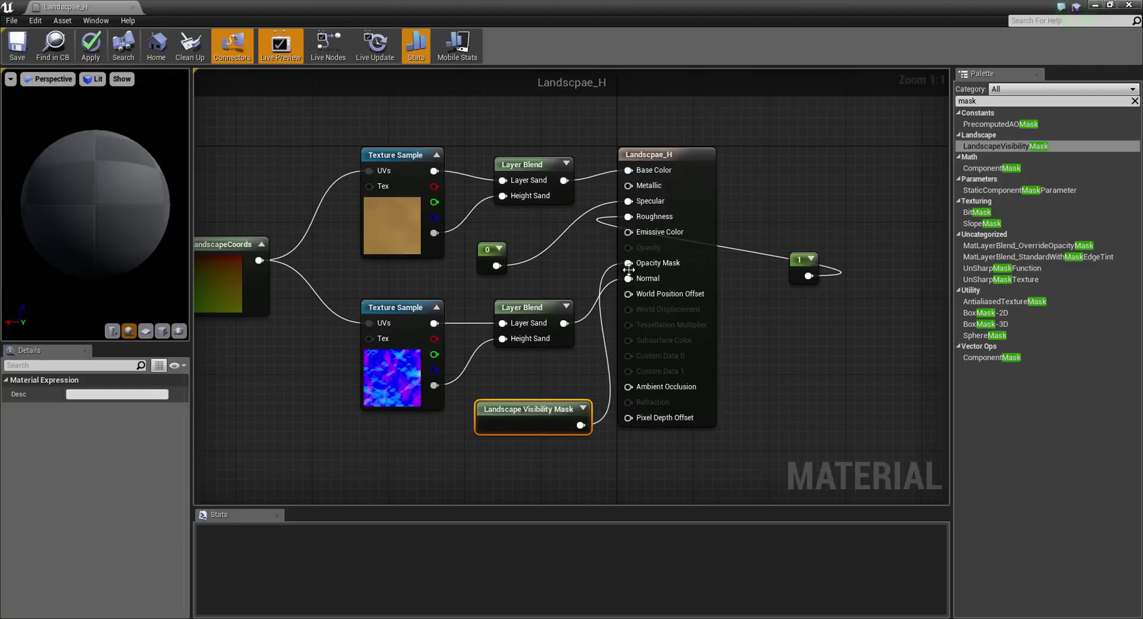
{"action": "right_click_drag", "start_coordinate": [573, 240], "coordinate": [748, 301]}
{"action": "left_click", "coordinate": [91, 60]}
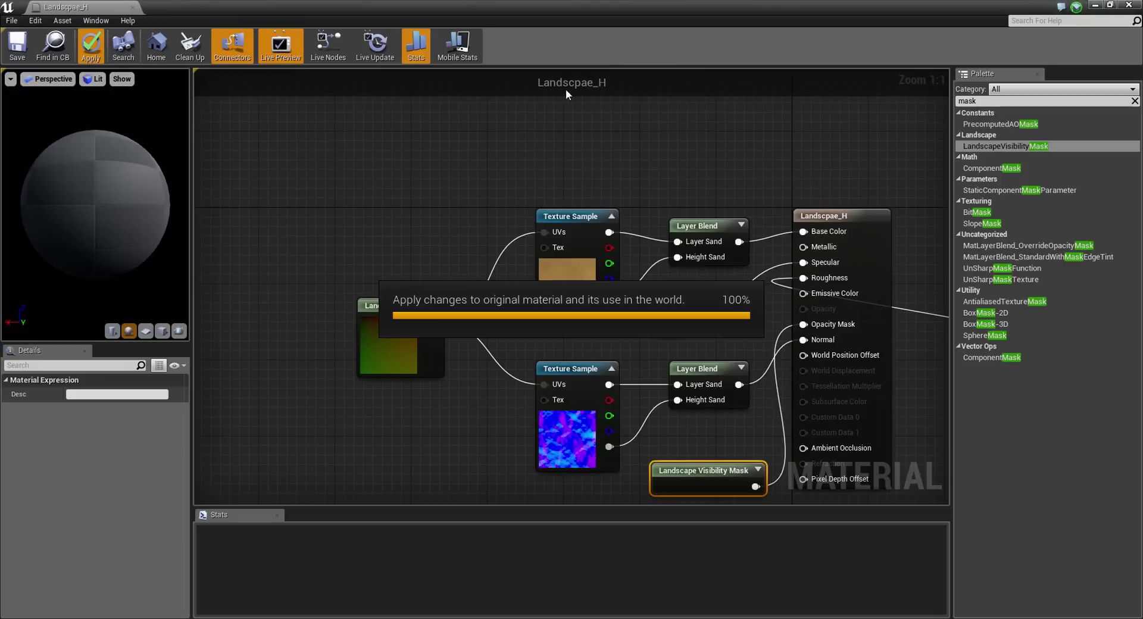
{"action": "left_click", "coordinate": [22, 44]}
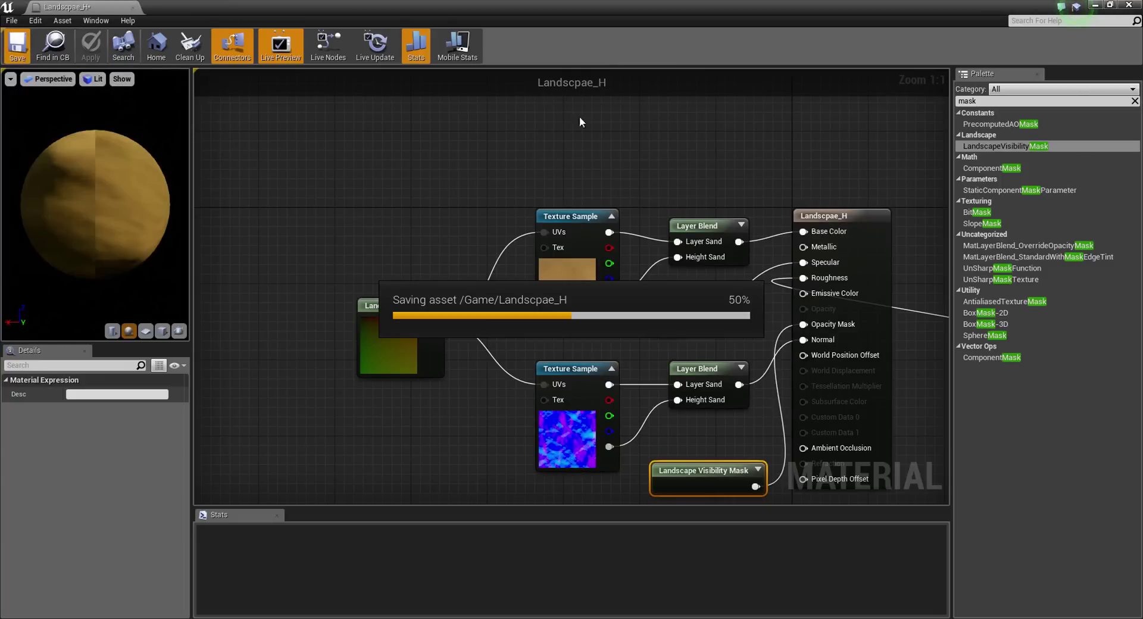
{"action": "left_click", "coordinate": [1130, 6]}
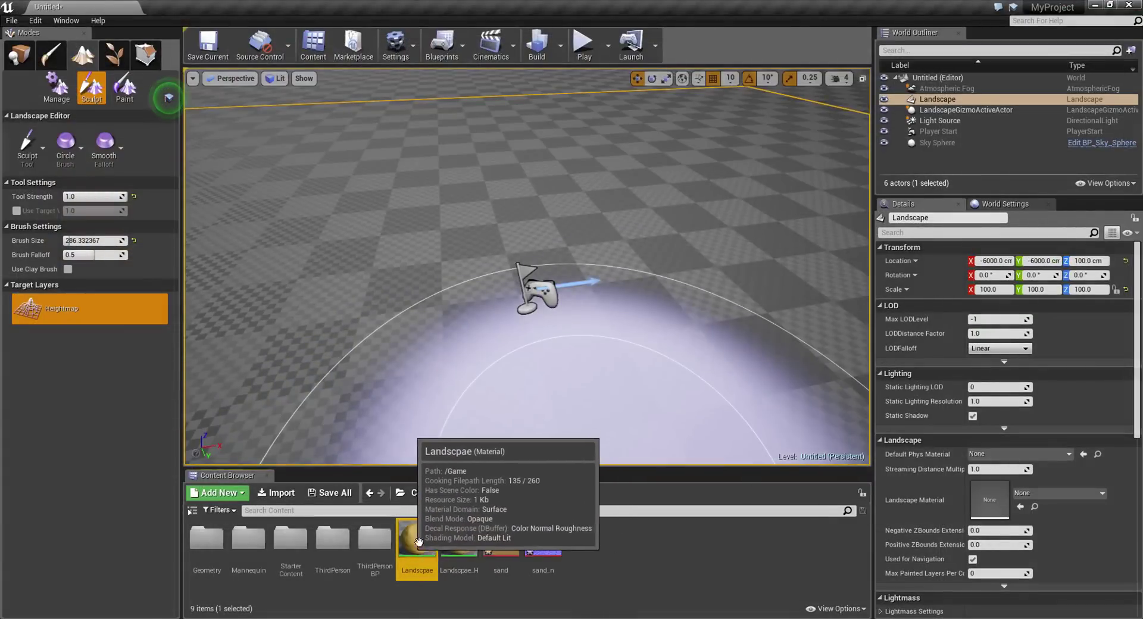
{"action": "double_click", "coordinate": [423, 550]}
{"action": "right_click_drag", "start_coordinate": [531, 332], "coordinate": [630, 326]}
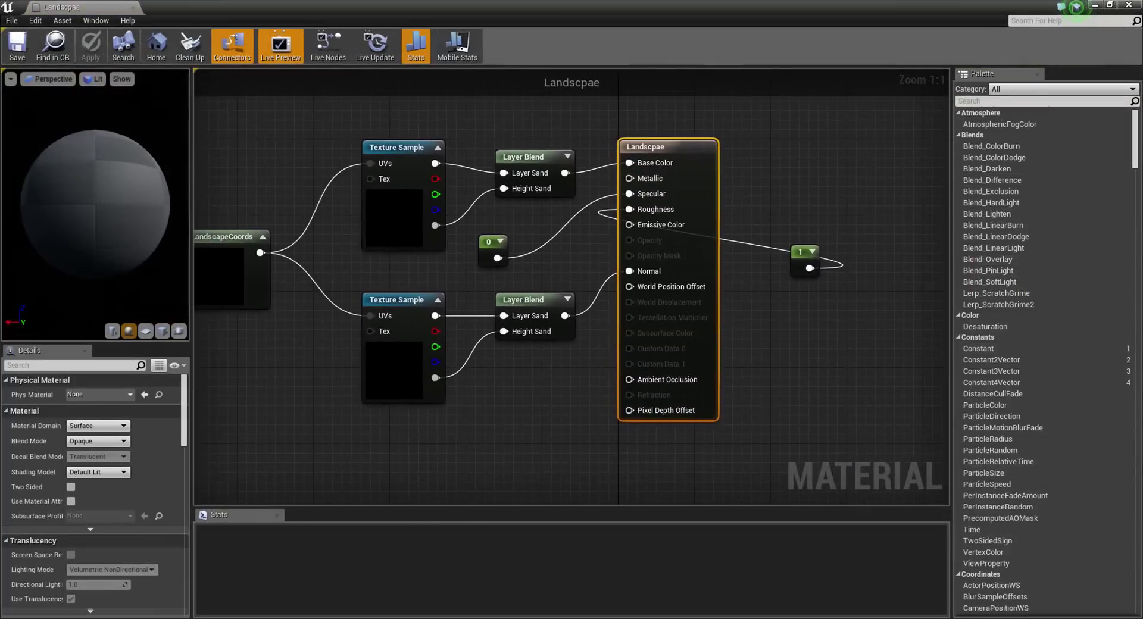
{"action": "left_click", "coordinate": [1127, 5]}
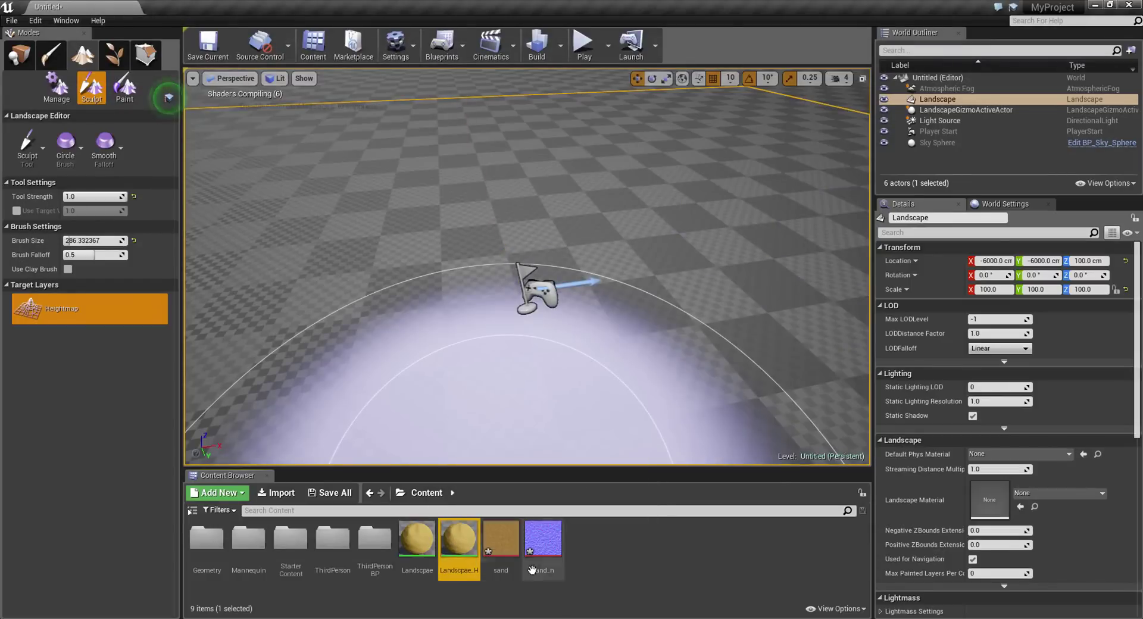
Step: Assign Landscpae as the Landscape actor's Landscape Material and Landscpae_H as its Landscape Hole Material
{"action": "right_click_drag", "start_coordinate": [699, 373], "coordinate": [721, 254]}
{"action": "left_click", "coordinate": [1003, 100]}
{"action": "scroll", "coordinate": [923, 497], "scroll_direction": "down", "scroll_amount": 3}
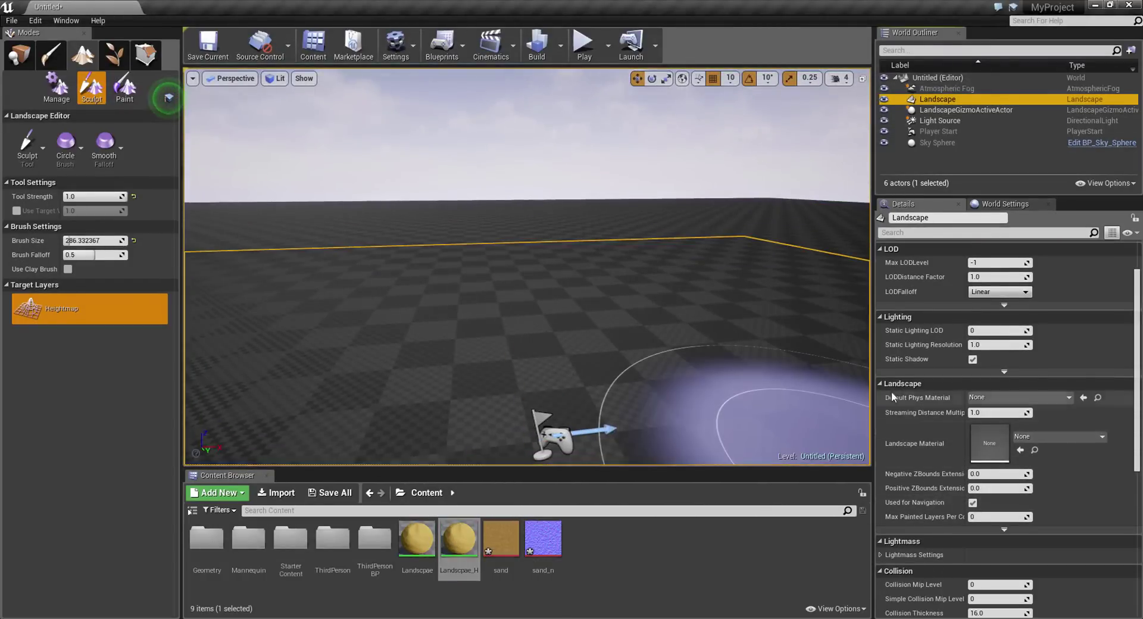
{"action": "left_click", "coordinate": [996, 530]}
{"action": "scroll", "coordinate": [953, 536], "scroll_direction": "down", "scroll_amount": 1}
{"action": "left_click", "coordinate": [412, 561]}
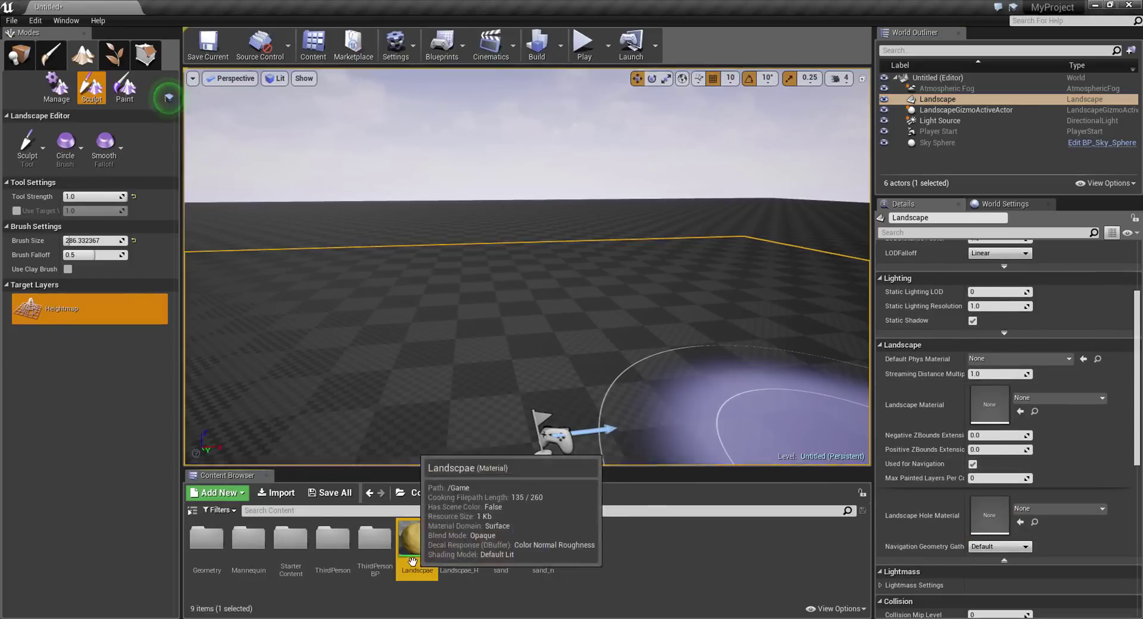
{"action": "left_click_drag", "start_coordinate": [412, 561], "coordinate": [991, 404]}
{"action": "left_click", "coordinate": [470, 548]}
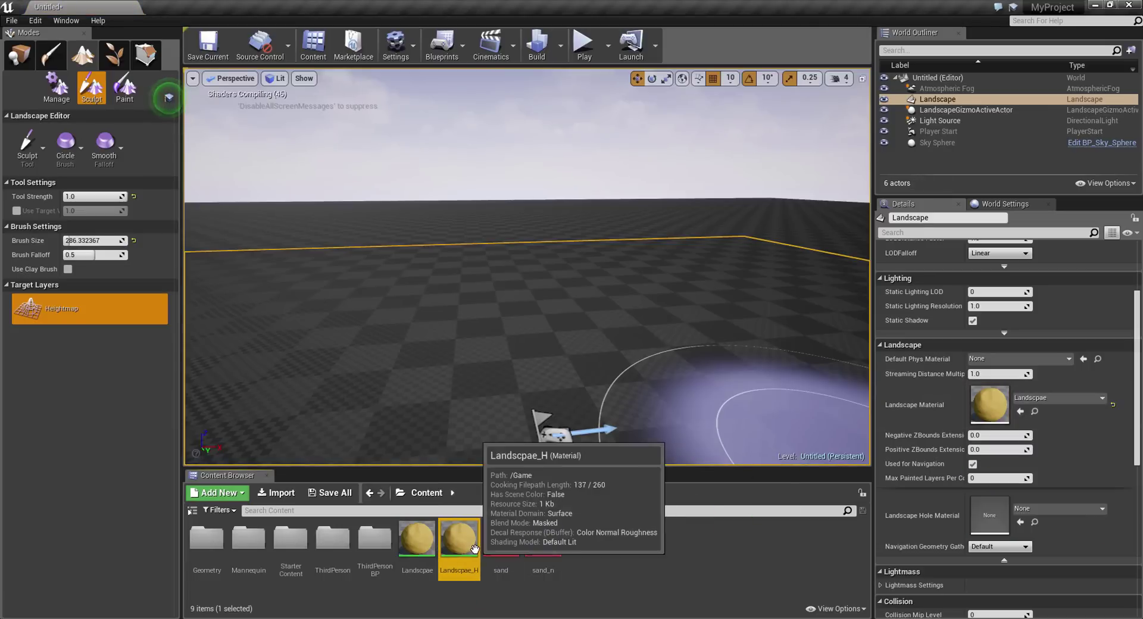
{"action": "left_click_drag", "start_coordinate": [473, 548], "coordinate": [989, 525]}
Step: Create a layer info asset for the landscape's Sand paint layer and fill the whole landscape with that layer
{"action": "mouse_move", "coordinate": [638, 277]}
{"action": "right_mouse_down"}
{"action": "mouse_move", "coordinate": [595, 310]}
{"action": "mouse_move", "coordinate": [642, 275]}
{"action": "right_mouse_up"}
{"action": "key", "text": "s"}
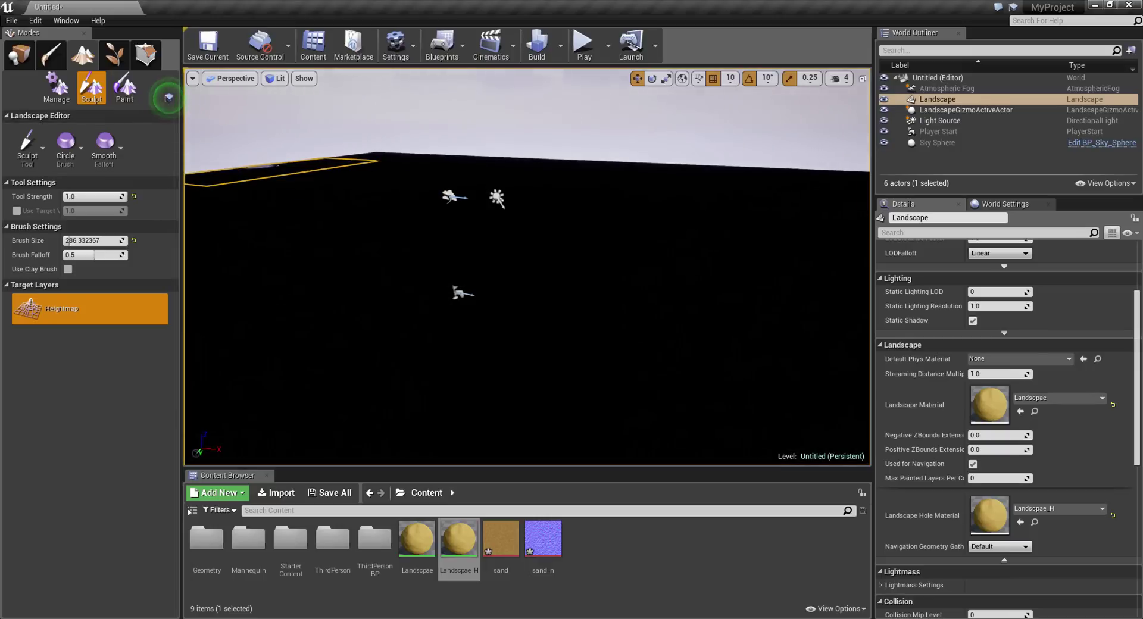
{"action": "right_click_drag", "start_coordinate": [266, 107], "coordinate": [256, 108]}
{"action": "left_click", "coordinate": [125, 87]}
{"action": "left_click", "coordinate": [158, 314]}
{"action": "left_click", "coordinate": [208, 326]}
{"action": "left_click", "coordinate": [509, 268]}
{"action": "left_click", "coordinate": [634, 444]}
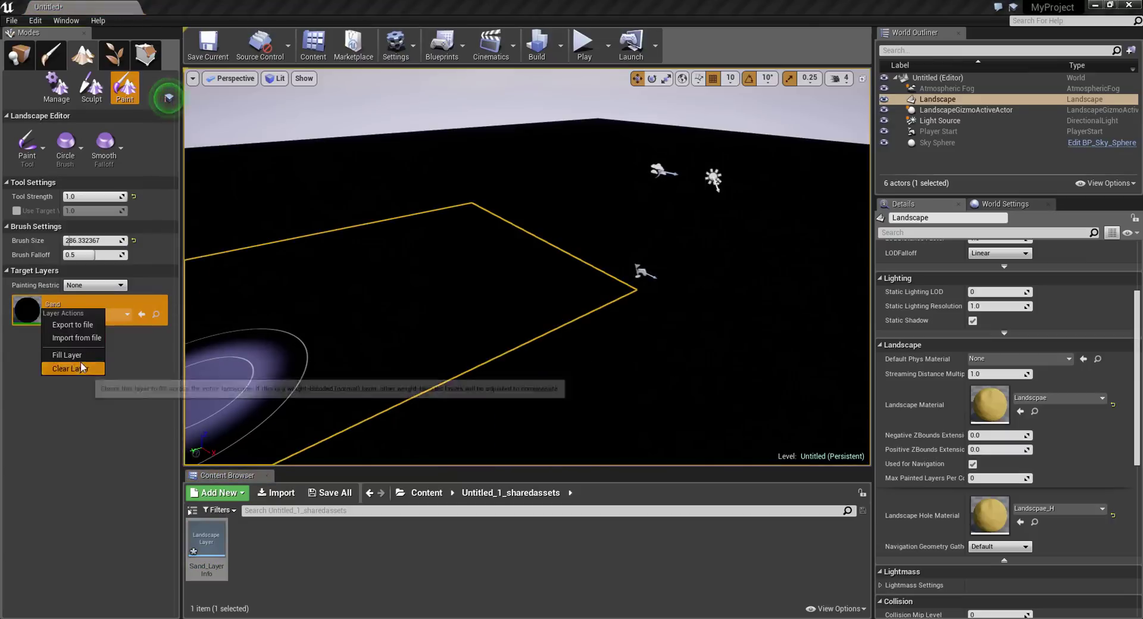
{"action": "right_click", "coordinate": [31, 311]}
{"action": "left_click", "coordinate": [70, 361]}
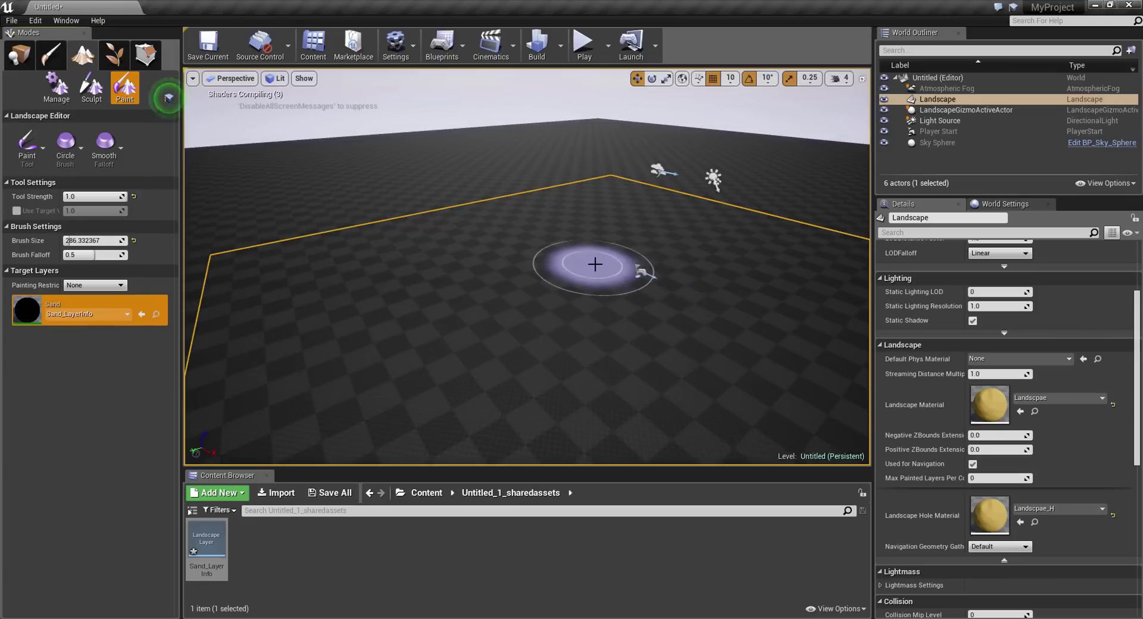
Step: Set the sculpt brush size to about 3246 and raise a large hill on the sand landscape
{"action": "right_click_drag", "start_coordinate": [677, 334], "coordinate": [509, 334]}
{"action": "key", "text": "w"}
{"action": "left_click", "coordinate": [91, 88]}
{"action": "right_click_drag", "start_coordinate": [578, 257], "coordinate": [578, 258]}
{"action": "left_click_drag", "start_coordinate": [107, 242], "coordinate": [150, 241]}
{"action": "right_click_drag", "start_coordinate": [202, 243], "coordinate": [53, 242]}
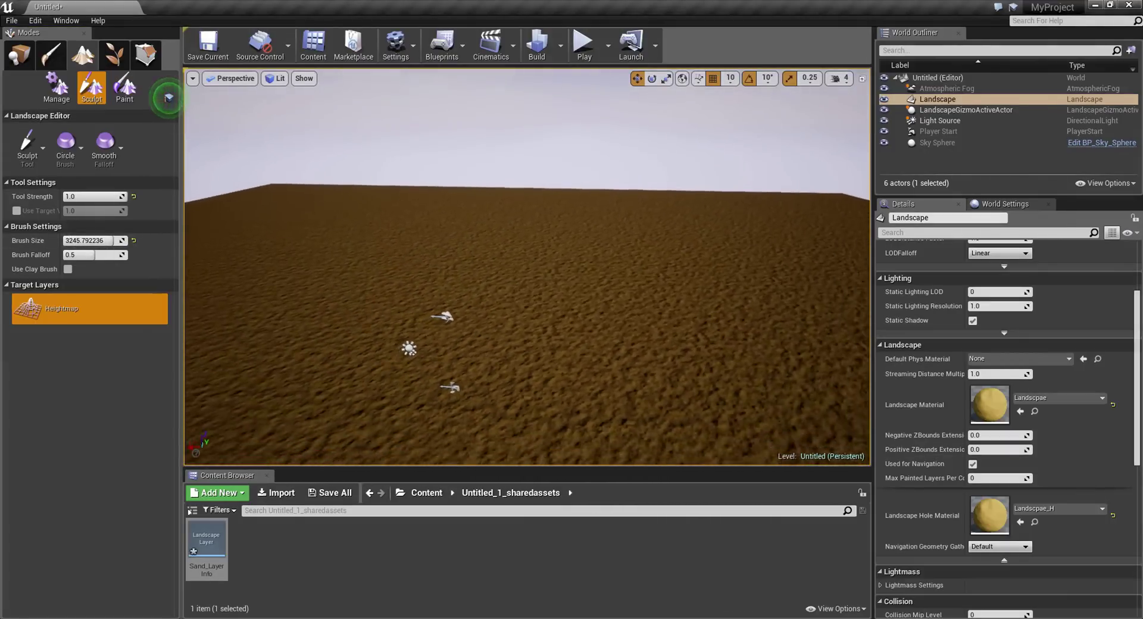
{"action": "left_click_drag", "start_coordinate": [645, 217], "coordinate": [592, 184]}
{"action": "right_click_drag", "start_coordinate": [592, 183], "coordinate": [438, 200]}
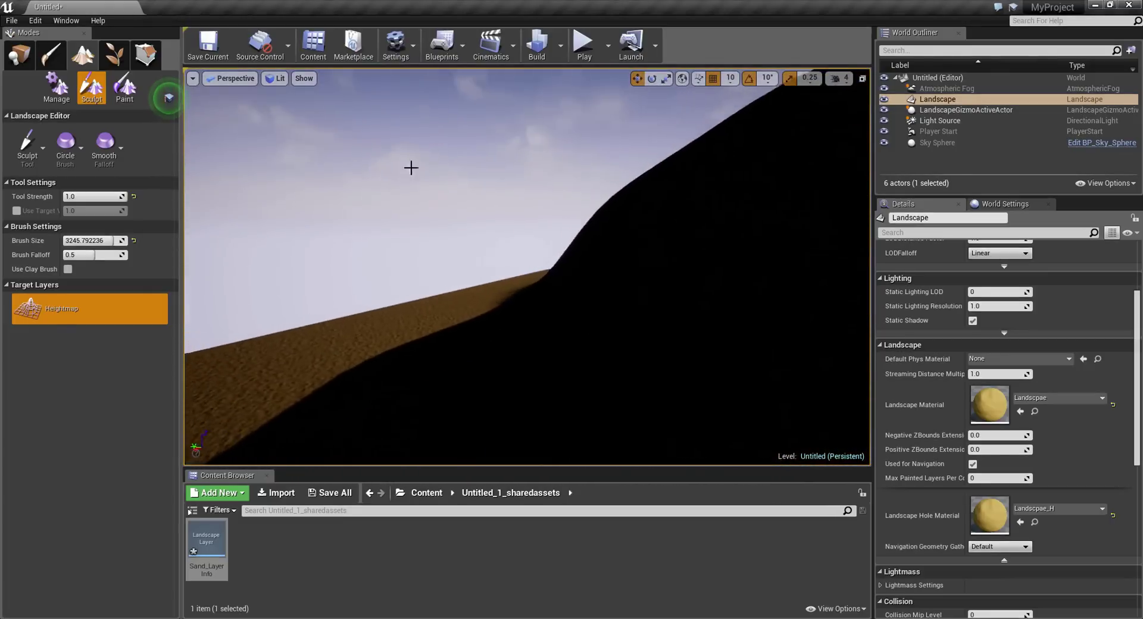
Step: Rotate the Light Source so that it illuminates the dark side of the sculpted hill
{"action": "right_click_drag", "start_coordinate": [262, 113], "coordinate": [273, 110]}
{"action": "left_click", "coordinate": [19, 55]}
{"action": "double_click", "coordinate": [939, 120]}
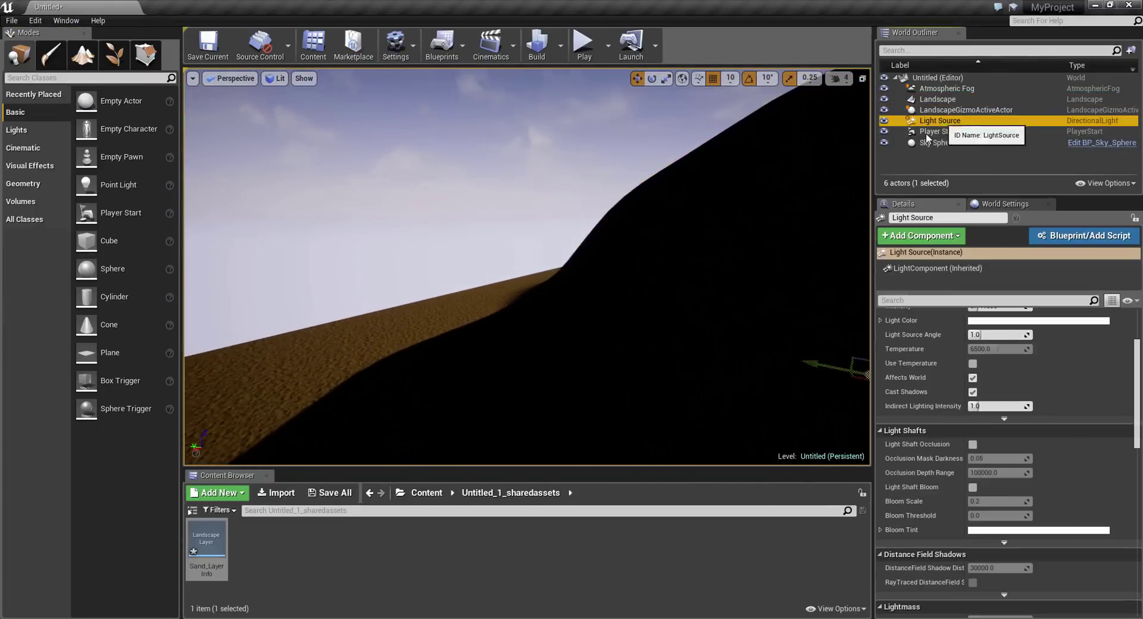
{"action": "right_click_drag", "start_coordinate": [620, 247], "coordinate": [623, 255]}
{"action": "right_click_drag", "start_coordinate": [616, 317], "coordinate": [653, 351]}
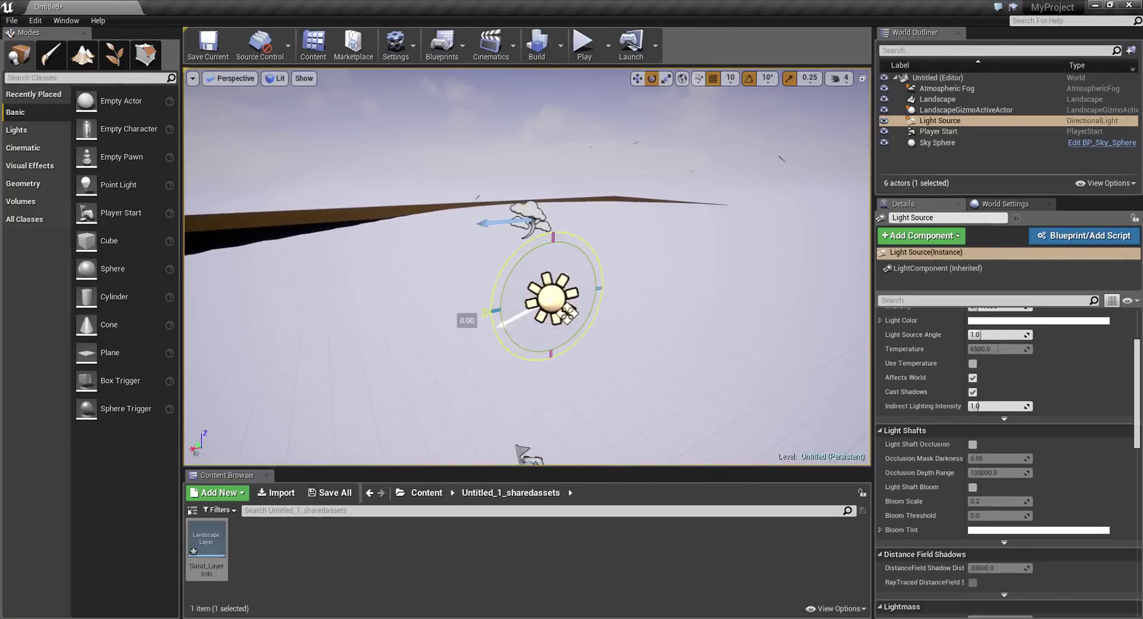
{"action": "left_click_drag", "start_coordinate": [485, 313], "coordinate": [497, 345]}
{"action": "right_click_drag", "start_coordinate": [540, 357], "coordinate": [458, 363]}
{"action": "key", "text": "Escape"}
{"action": "right_click_drag", "start_coordinate": [524, 196], "coordinate": [537, 186]}
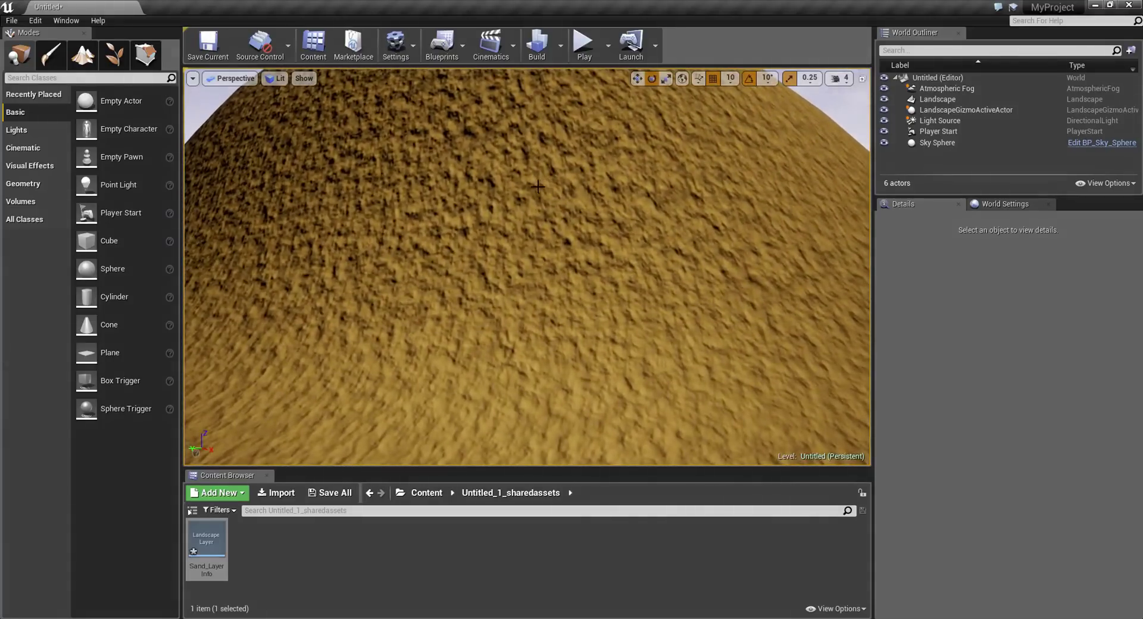
Step: Choose the Visibility sculpting tool for the landscape and set its brush size to about 180
{"action": "left_click", "coordinate": [82, 56]}
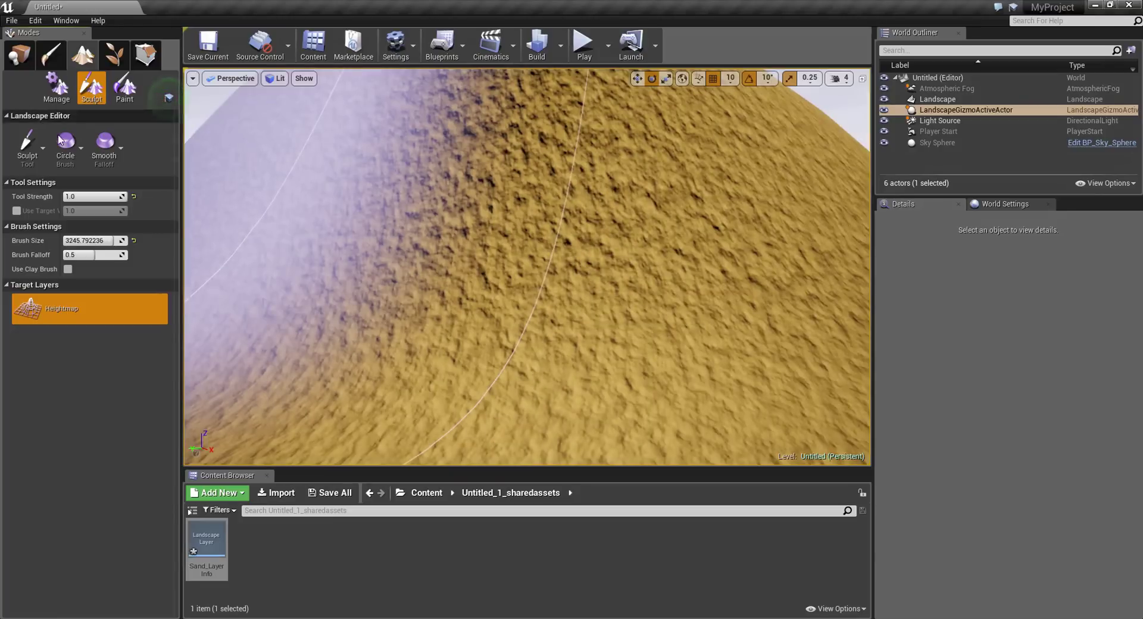
{"action": "left_click", "coordinate": [43, 147]}
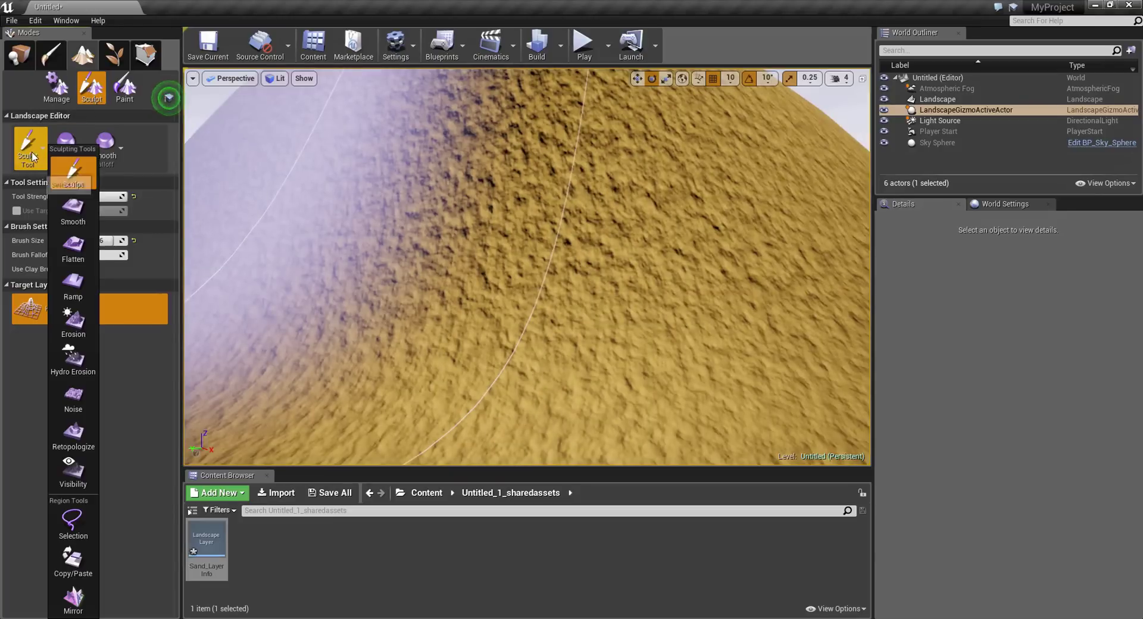
{"action": "left_click", "coordinate": [75, 488]}
{"action": "right_click_drag", "start_coordinate": [419, 232], "coordinate": [390, 235]}
{"action": "left_click_drag", "start_coordinate": [111, 197], "coordinate": [66, 196]}
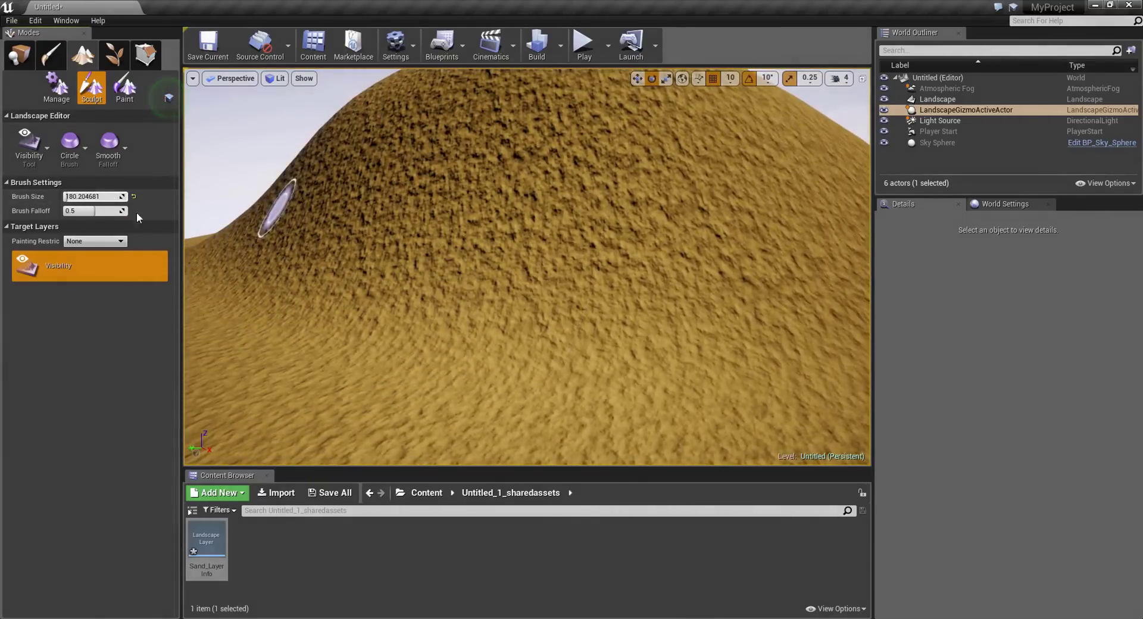
Step: Cut an opening in the side of the sand hill with the Visibility brush
{"action": "right_click_drag", "start_coordinate": [216, 241], "coordinate": [217, 242]}
{"action": "right_click_drag", "start_coordinate": [613, 354], "coordinate": [614, 355]}
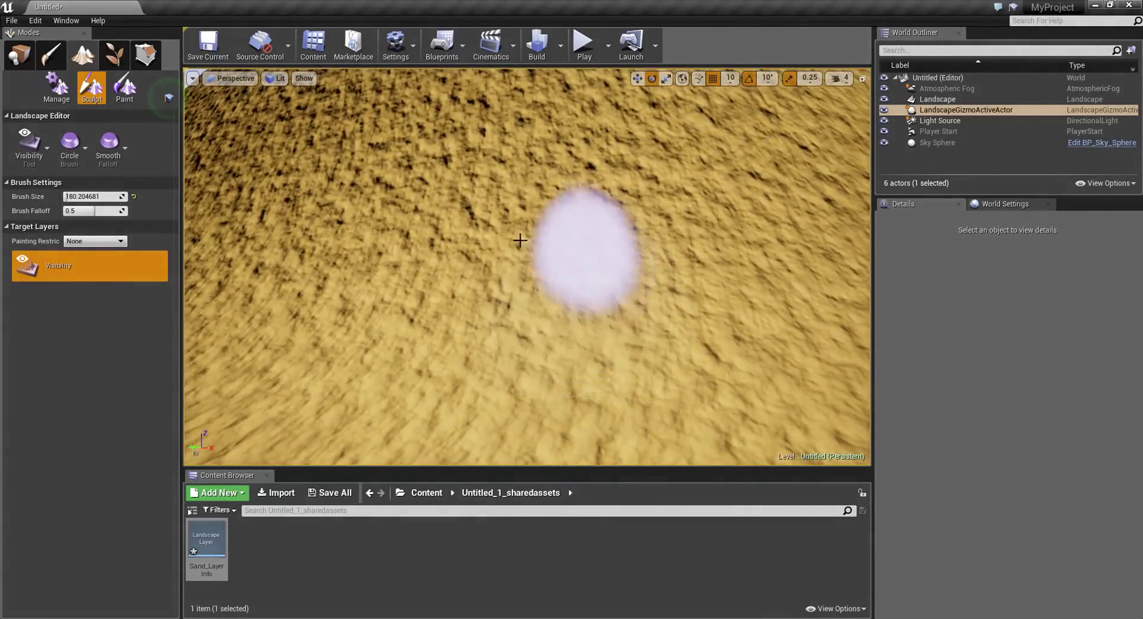
{"action": "mouse_move", "coordinate": [571, 313]}
{"action": "left_mouse_down"}
{"action": "mouse_move", "coordinate": [569, 263]}
{"action": "mouse_move", "coordinate": [635, 364]}
{"action": "left_mouse_up"}
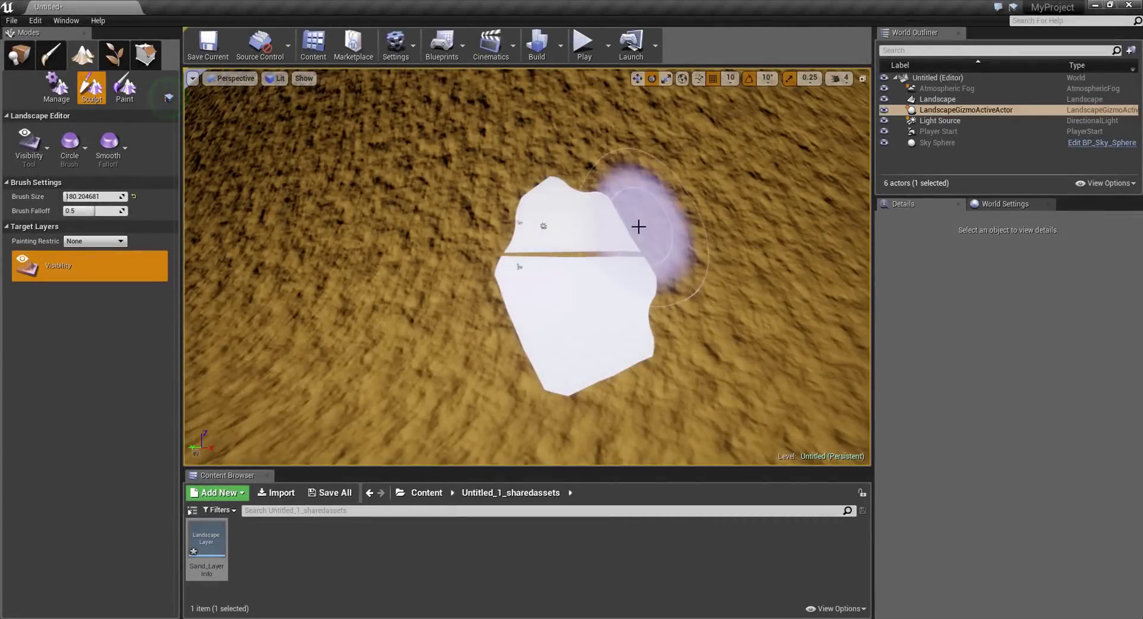
Step: Enlarge the opening on all sides with the Visibility brush until it forms a roughly square, ragged cave entrance
{"action": "key", "text": "w"}
{"action": "mouse_move", "coordinate": [637, 228]}
{"action": "right_mouse_down"}
{"action": "mouse_move", "coordinate": [616, 224]}
{"action": "mouse_move", "coordinate": [607, 185]}
{"action": "mouse_move", "coordinate": [631, 229]}
{"action": "mouse_move", "coordinate": [583, 220]}
{"action": "mouse_move", "coordinate": [601, 205]}
{"action": "mouse_move", "coordinate": [619, 218]}
{"action": "mouse_move", "coordinate": [616, 184]}
{"action": "mouse_move", "coordinate": [637, 228]}
{"action": "right_mouse_up"}
{"action": "key", "text": "s"}
{"action": "key", "text": "w"}
{"action": "key", "text": "s"}
{"action": "key", "text": "w"}
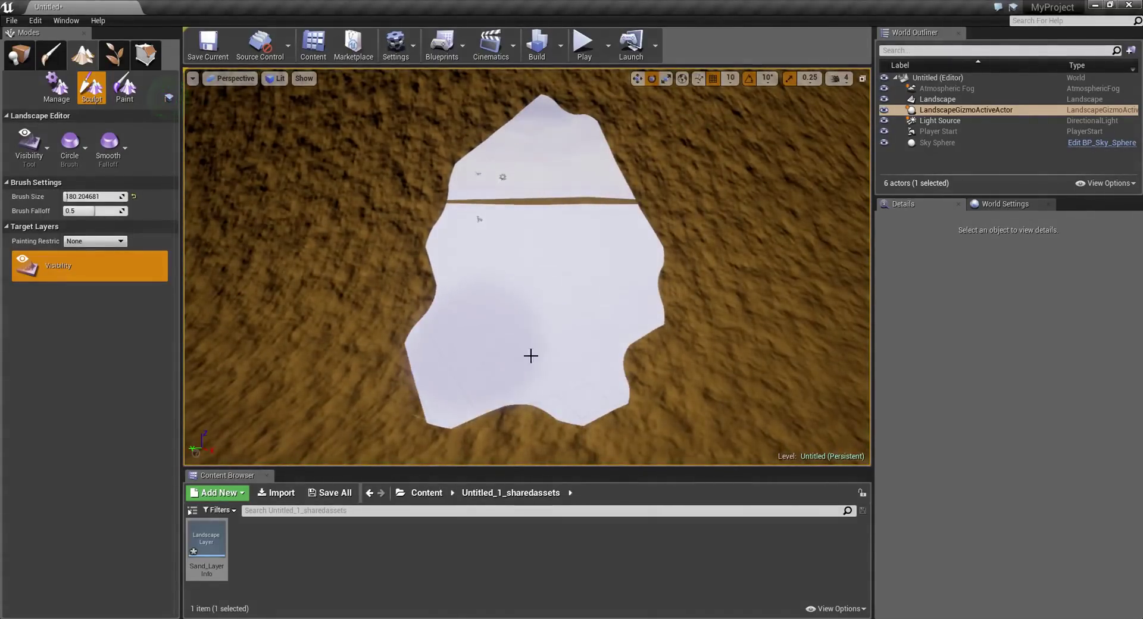
{"action": "key", "text": "s"}
{"action": "mouse_move", "coordinate": [629, 293]}
{"action": "right_mouse_down"}
{"action": "mouse_move", "coordinate": [648, 292]}
{"action": "mouse_move", "coordinate": [596, 265]}
{"action": "mouse_move", "coordinate": [572, 282]}
{"action": "right_mouse_up"}
{"action": "key", "text": "w"}
{"action": "right_click_drag", "start_coordinate": [643, 309], "coordinate": [643, 292]}
{"action": "key", "text": "s"}
{"action": "right_click_drag", "start_coordinate": [560, 309], "coordinate": [560, 309]}
{"action": "right_click_drag", "start_coordinate": [539, 237], "coordinate": [539, 236]}
{"action": "key", "text": "s"}
{"action": "key", "text": "w"}
{"action": "right_click_drag", "start_coordinate": [330, 403], "coordinate": [329, 403]}
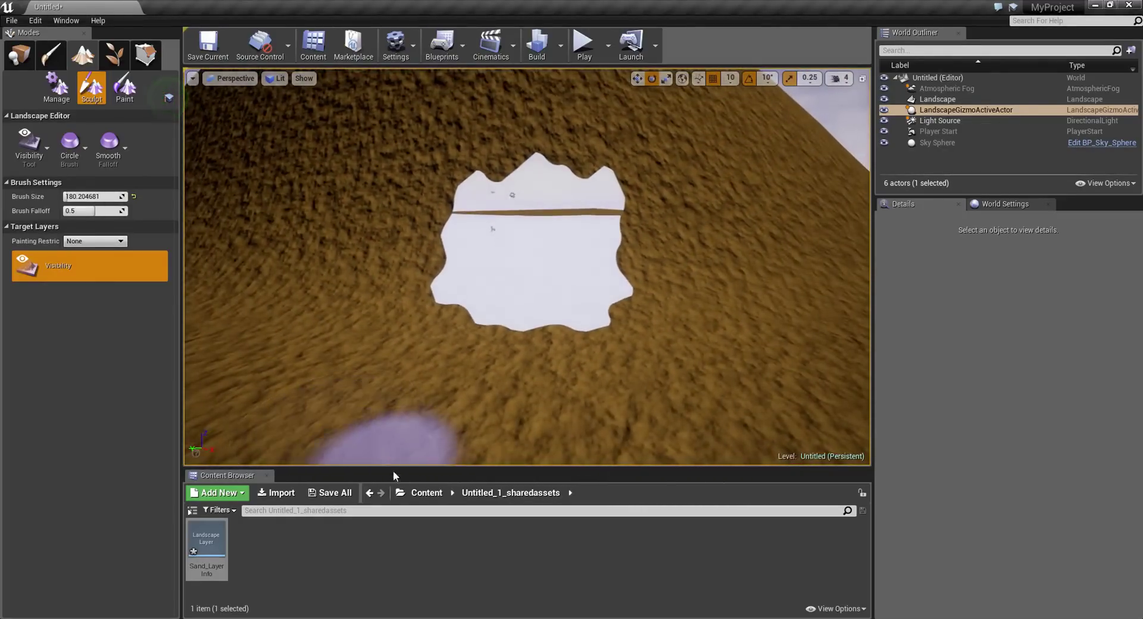
Step: Place the SM_Rock mesh from the StarterContent Props folder in front of the hole in the hill
{"action": "left_click", "coordinate": [426, 494]}
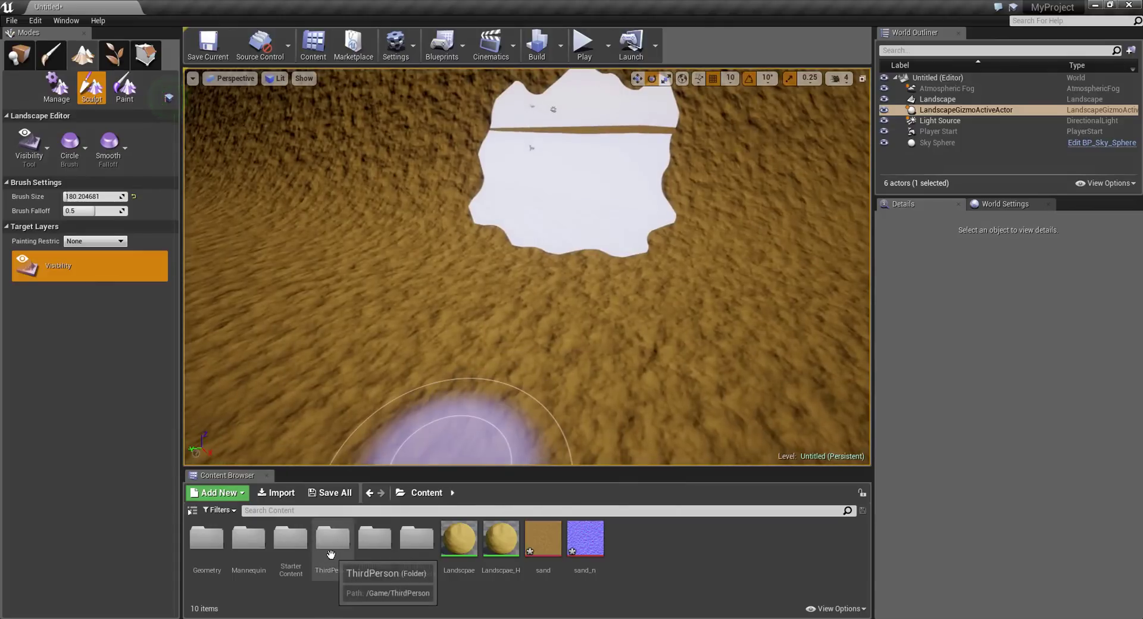
{"action": "left_click", "coordinate": [292, 545]}
{"action": "double_click", "coordinate": [293, 551]}
{"action": "double_click", "coordinate": [501, 539]}
{"action": "left_click_drag", "start_coordinate": [796, 539], "coordinate": [403, 394]}
{"action": "right_click_drag", "start_coordinate": [482, 408], "coordinate": [471, 393]}
{"action": "left_click", "coordinate": [19, 55]}
{"action": "left_click", "coordinate": [500, 381]}
{"action": "right_click_drag", "start_coordinate": [555, 420], "coordinate": [539, 427]}
Step: Scale the placed rock up uniformly until it is about as tall as the hole
{"action": "key", "text": "r"}
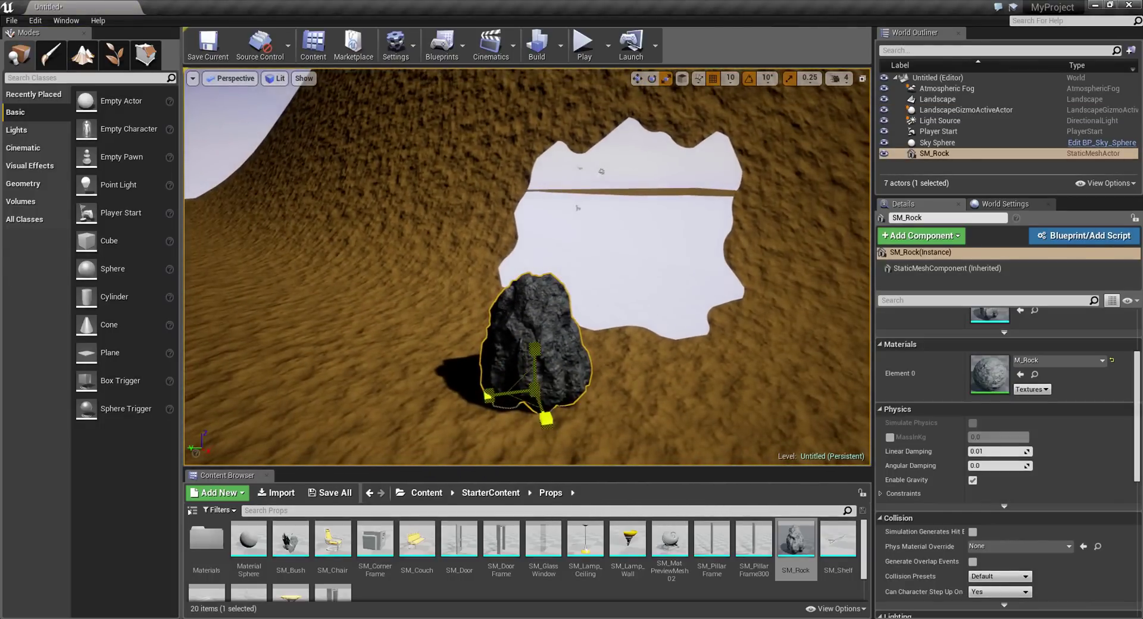
{"action": "left_click_drag", "start_coordinate": [535, 390], "coordinate": [583, 372]}
{"action": "right_click_drag", "start_coordinate": [534, 390], "coordinate": [643, 375]}
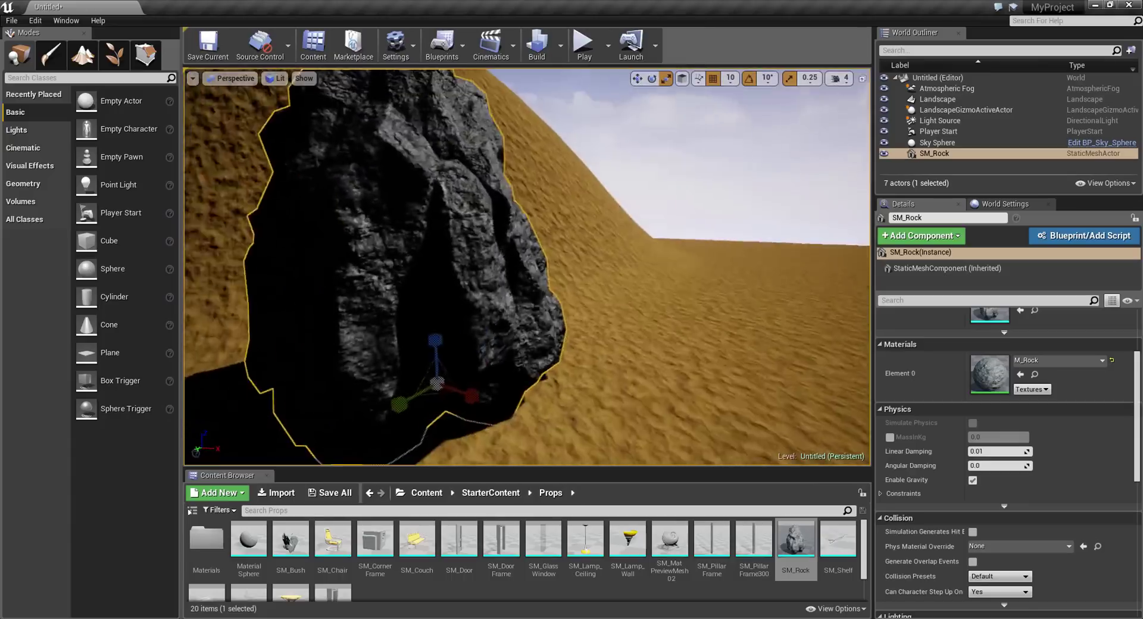
{"action": "right_click_drag", "start_coordinate": [579, 341], "coordinate": [535, 341]}
Step: Move the enlarged rock against the hill so that it covers one side edge of the hole
{"action": "key", "text": "e"}
{"action": "key", "text": "w"}
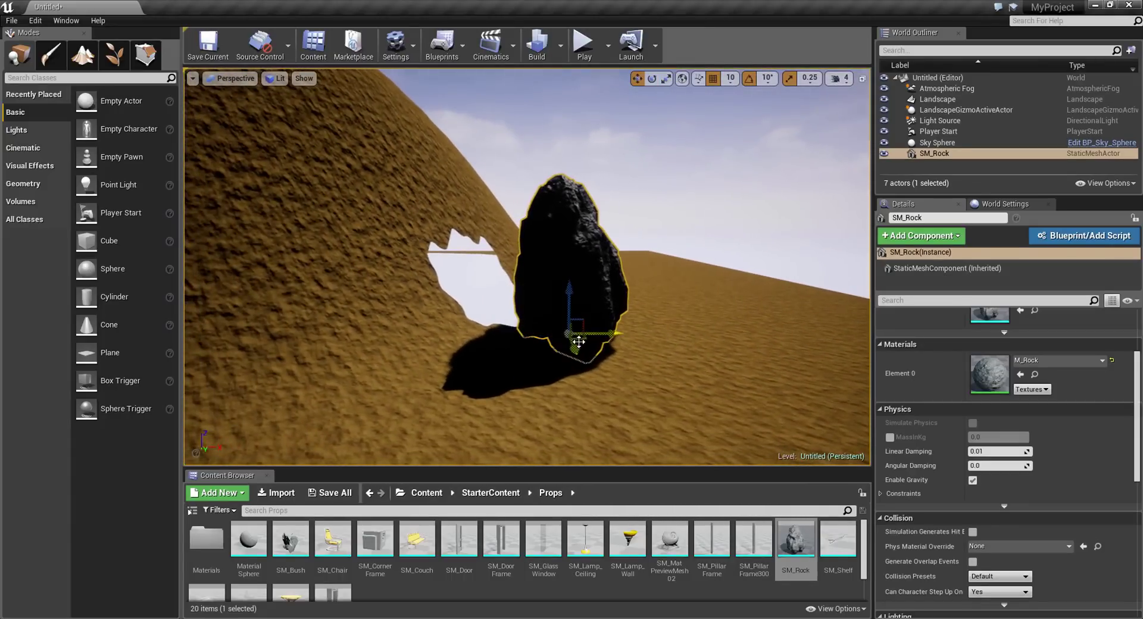
{"action": "left_click_drag", "start_coordinate": [579, 342], "coordinate": [430, 341]}
{"action": "right_click_drag", "start_coordinate": [430, 341], "coordinate": [333, 345]}
{"action": "right_click_drag", "start_coordinate": [572, 342], "coordinate": [631, 372]}
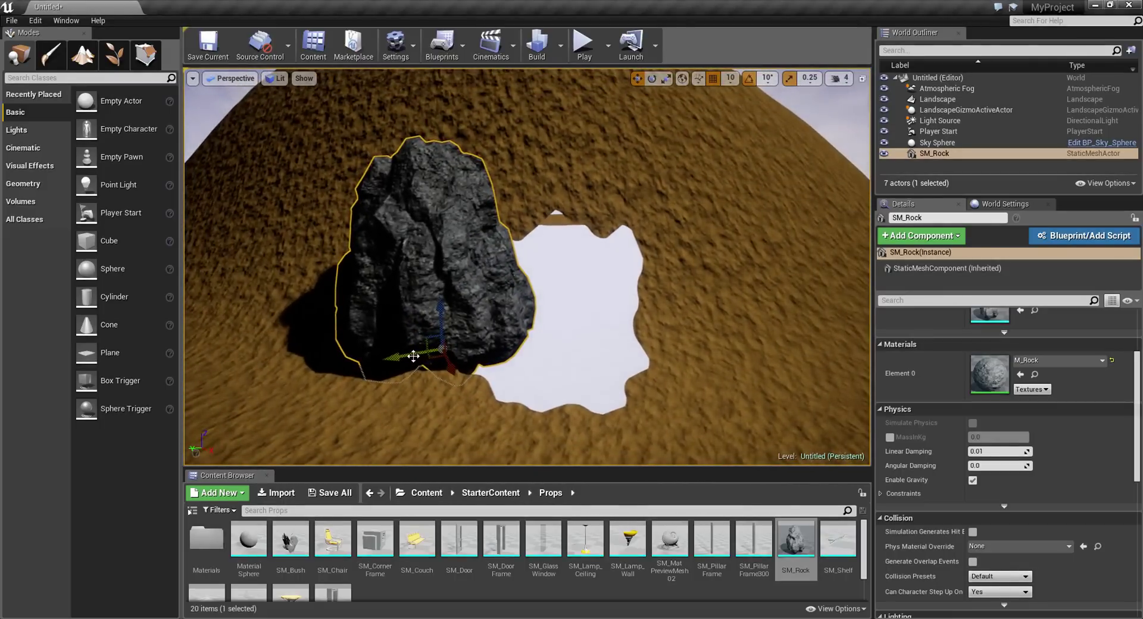
Step: Duplicate the rock and place the copy over the opposite side edge of the hole
{"action": "left_click_drag", "start_coordinate": [414, 356], "coordinate": [708, 362], "text": "alt"}
{"action": "right_click_drag", "start_coordinate": [709, 363], "coordinate": [768, 405]}
{"action": "right_click_drag", "start_coordinate": [618, 302], "coordinate": [613, 301]}
{"action": "key", "text": "w"}
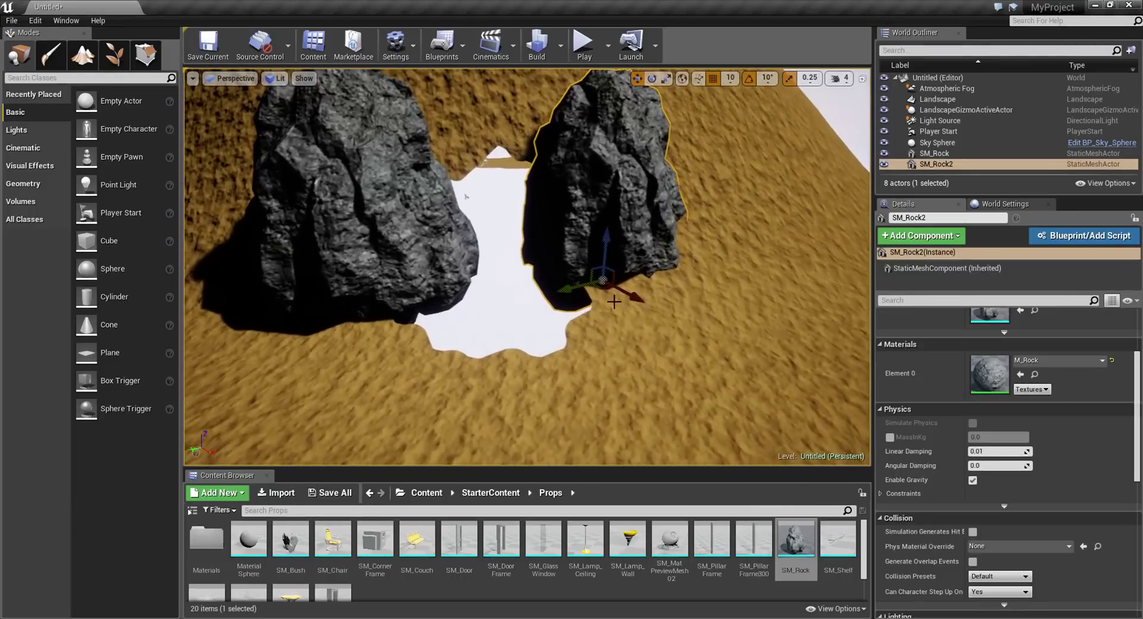
Step: Duplicate the second rock at the base of the hole and rotate the copy onto its side
{"action": "left_click_drag", "start_coordinate": [600, 278], "coordinate": [603, 301], "text": "alt"}
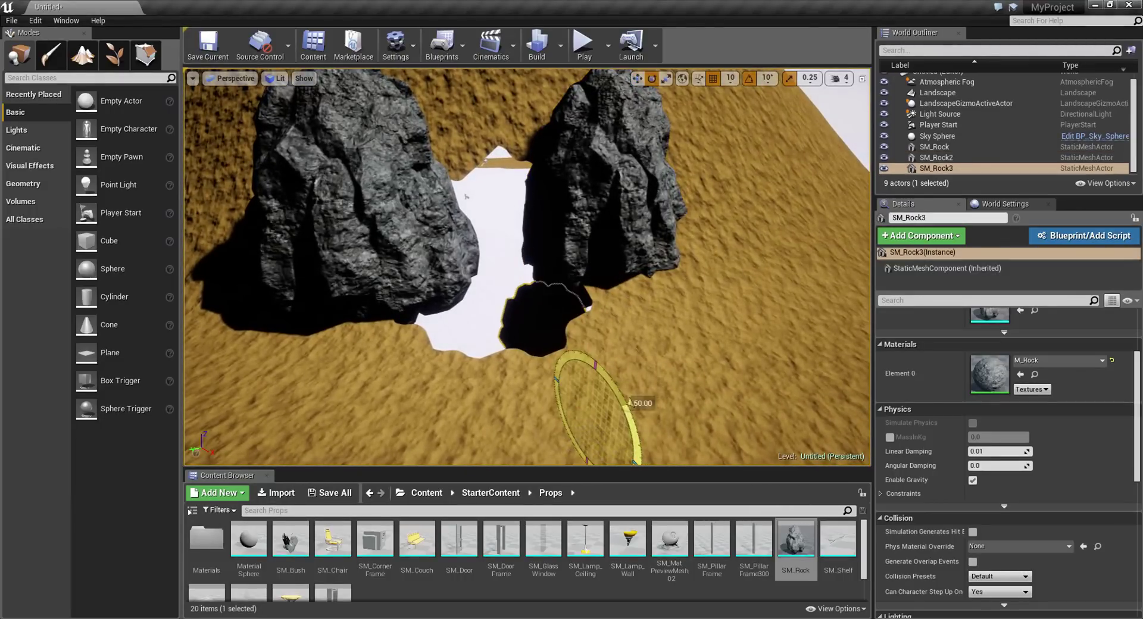
{"action": "left_click_drag", "start_coordinate": [562, 381], "coordinate": [564, 381]}
{"action": "right_click_drag", "start_coordinate": [564, 382], "coordinate": [646, 405]}
{"action": "left_click_drag", "start_coordinate": [531, 223], "coordinate": [531, 201]}
{"action": "right_click_drag", "start_coordinate": [531, 201], "coordinate": [596, 199]}
{"action": "key", "text": "w"}
{"action": "left_click_drag", "start_coordinate": [429, 249], "coordinate": [577, 252]}
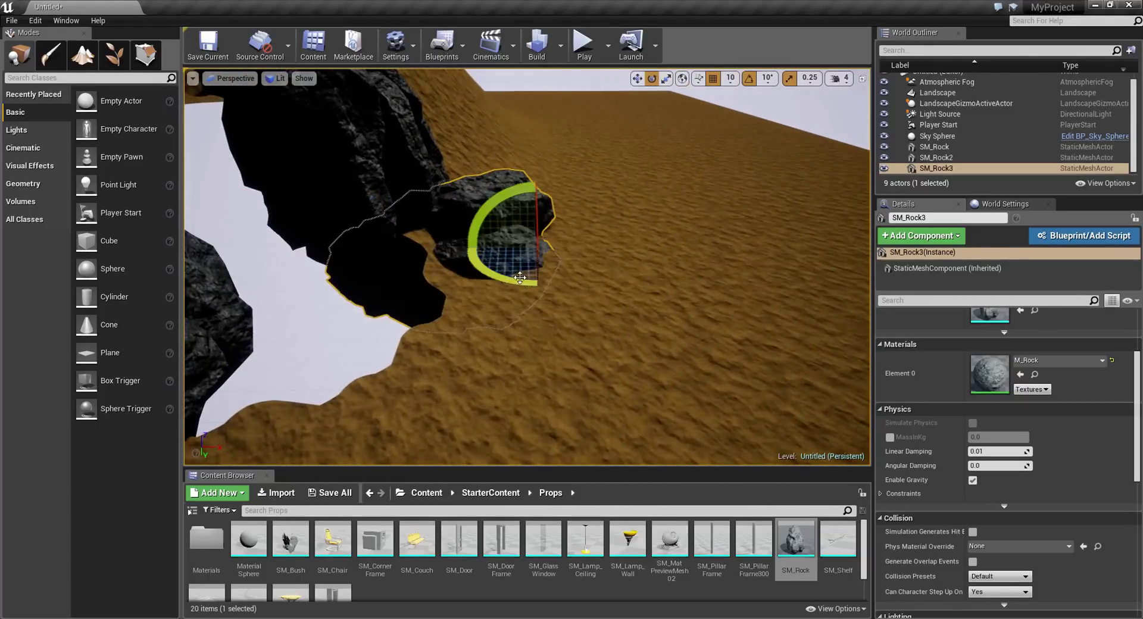
Step: Move the third rock so that it lies across the hole's lower edge between the two upright rocks
{"action": "right_click_drag", "start_coordinate": [634, 312], "coordinate": [580, 373]}
{"action": "key", "text": "w"}
{"action": "left_click_drag", "start_coordinate": [585, 321], "coordinate": [364, 337]}
{"action": "key", "text": "ctrl+z"}
{"action": "left_click_drag", "start_coordinate": [372, 397], "coordinate": [388, 247]}
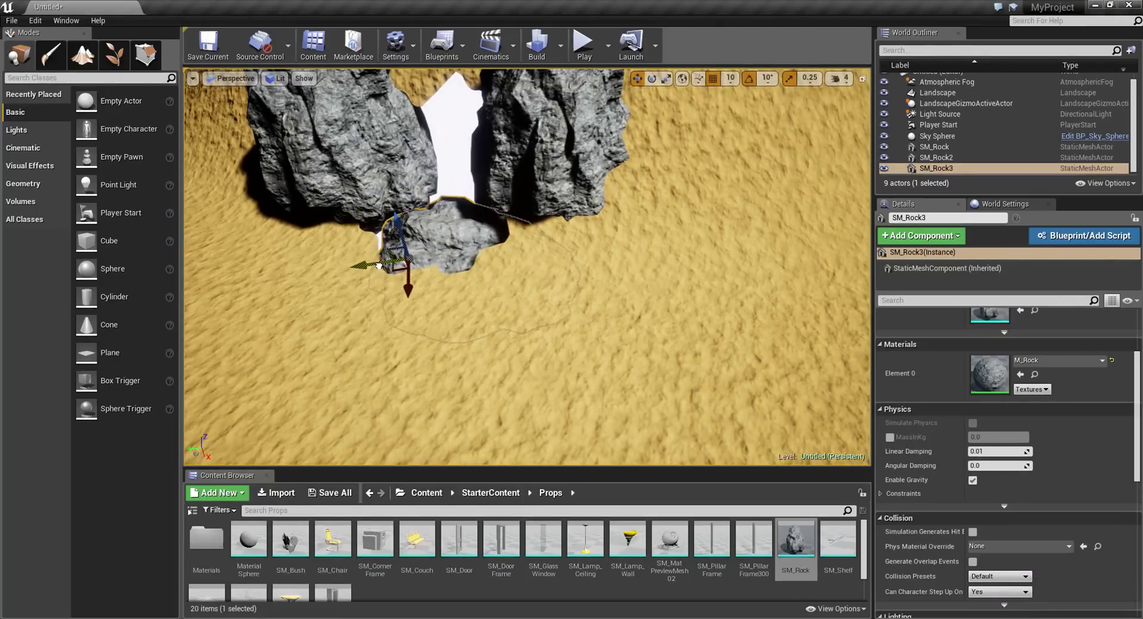
Step: Duplicate the lying rock and raise the copy to cover the upper edge of the hole
{"action": "right_click_drag", "start_coordinate": [453, 241], "coordinate": [538, 267]}
{"action": "left_click_drag", "start_coordinate": [340, 386], "coordinate": [364, 335]}
{"action": "scroll", "coordinate": [365, 335], "scroll_direction": "down", "scroll_amount": 10}
{"action": "scroll", "coordinate": [509, 244], "scroll_direction": "up", "scroll_amount": 10}
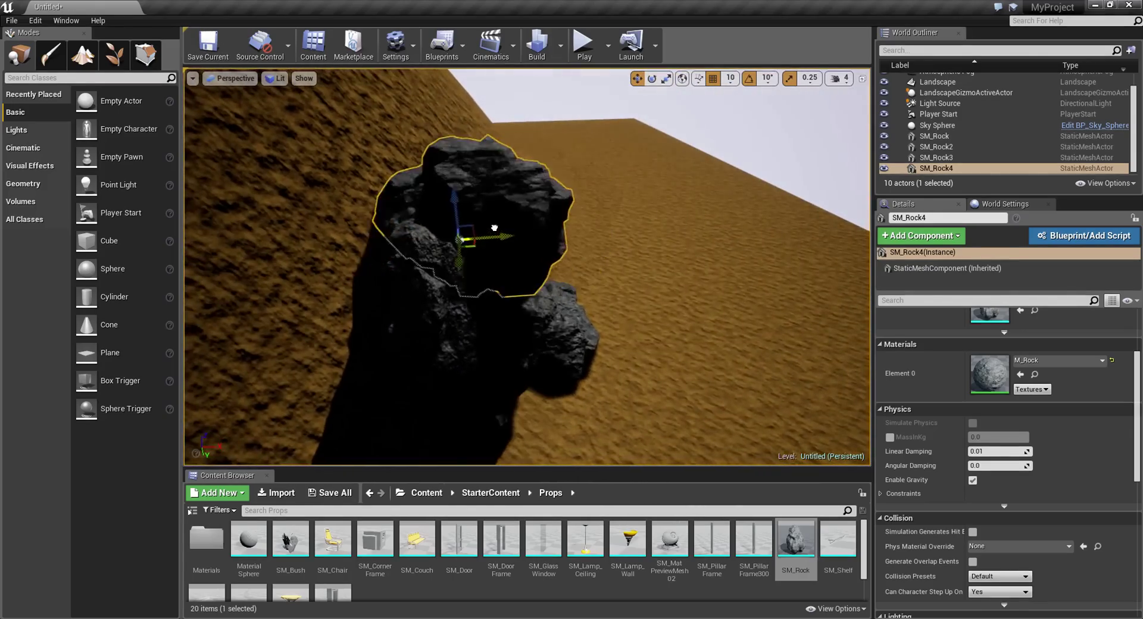
{"action": "right_click_drag", "start_coordinate": [527, 266], "coordinate": [528, 303]}
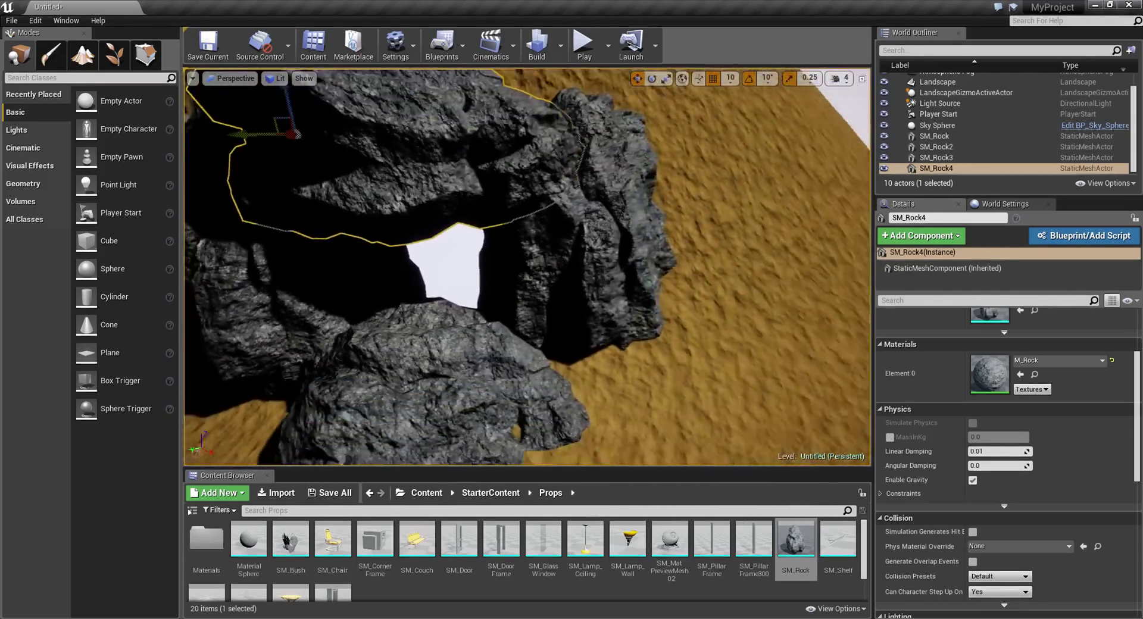
Step: Deselect the rock and switch the viewport to Unlit shading to see the dark inner side of the cave entrance
{"action": "key", "text": "Escape"}
{"action": "right_click_drag", "start_coordinate": [528, 266], "coordinate": [551, 271]}
{"action": "right_click_drag", "start_coordinate": [413, 342], "coordinate": [413, 336]}
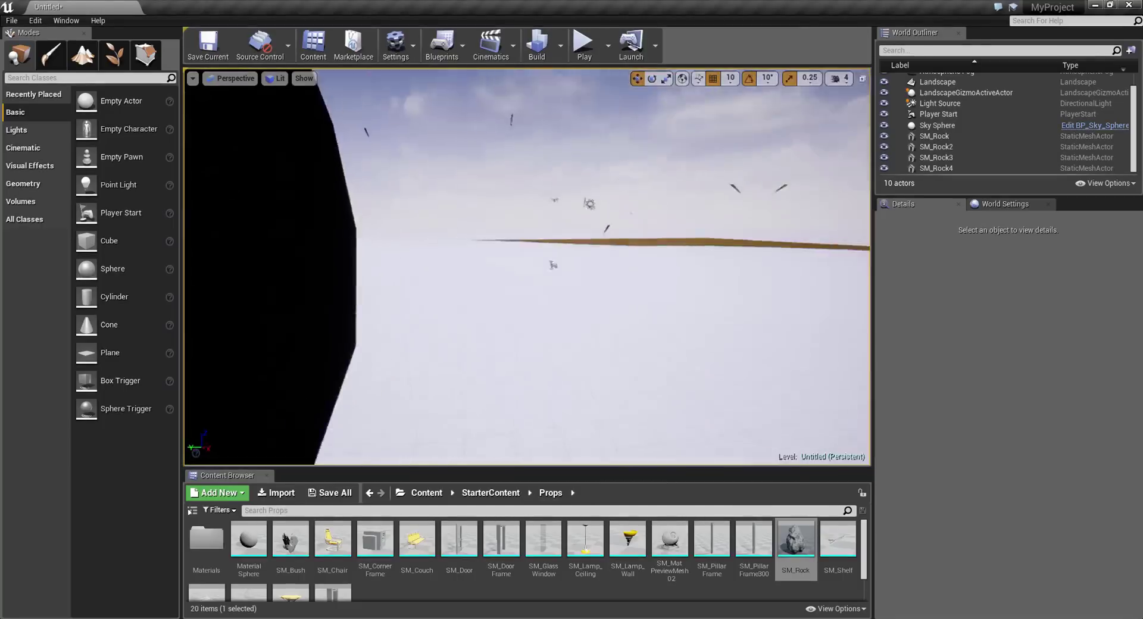
{"action": "right_click_drag", "start_coordinate": [527, 266], "coordinate": [333, 271]}
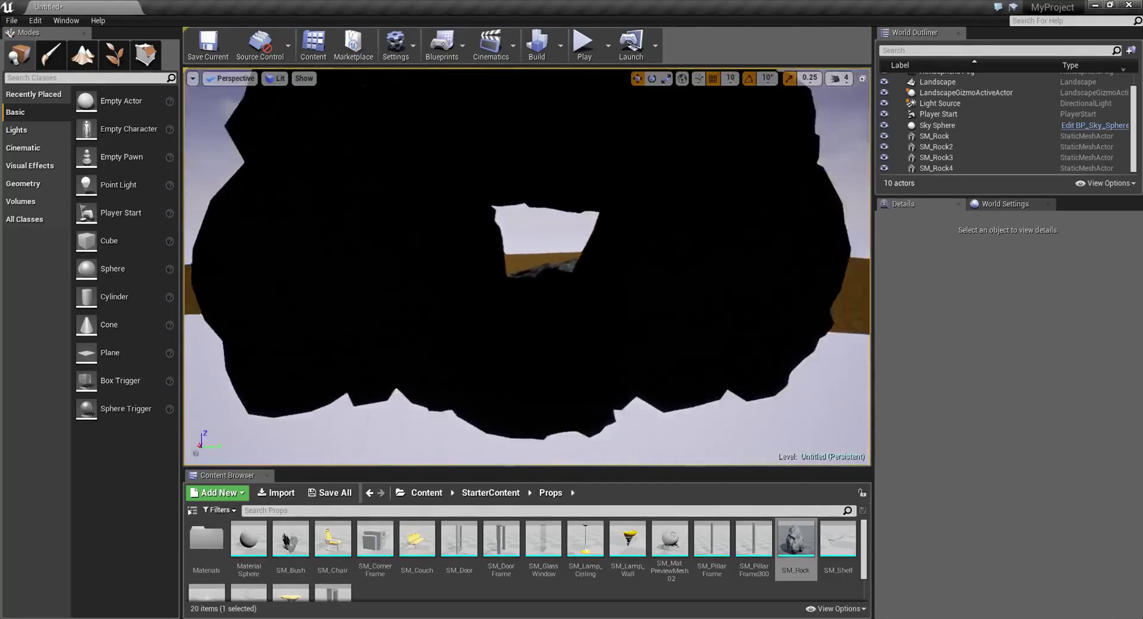
{"action": "right_click_drag", "start_coordinate": [528, 266], "coordinate": [304, 259]}
{"action": "right_click_drag", "start_coordinate": [527, 266], "coordinate": [250, 267]}
{"action": "left_click", "coordinate": [281, 83]}
{"action": "left_click", "coordinate": [306, 115]}
Step: Create a second landscape with 7×7 quad sections and 8×8 components at Z 80, behind the rock entrance
{"action": "right_click_drag", "start_coordinate": [393, 214], "coordinate": [334, 232]}
{"action": "right_click_drag", "start_coordinate": [510, 302], "coordinate": [572, 321]}
{"action": "right_click_drag", "start_coordinate": [738, 221], "coordinate": [786, 250]}
{"action": "right_click_drag", "start_coordinate": [527, 267], "coordinate": [768, 271]}
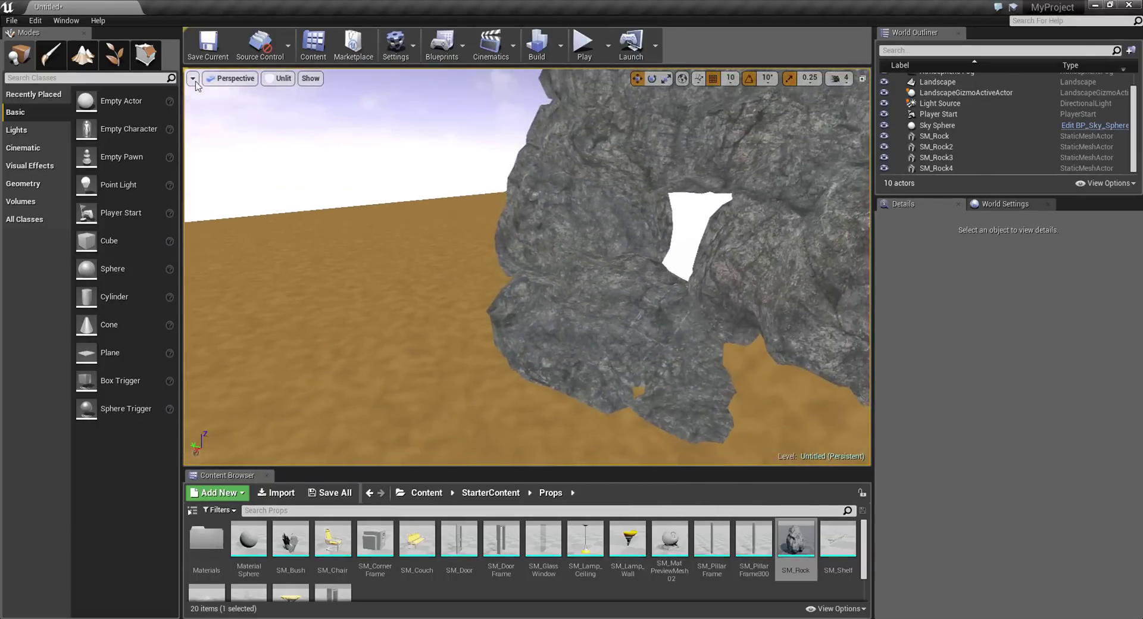
{"action": "left_click", "coordinate": [83, 56]}
{"action": "left_click", "coordinate": [57, 87]}
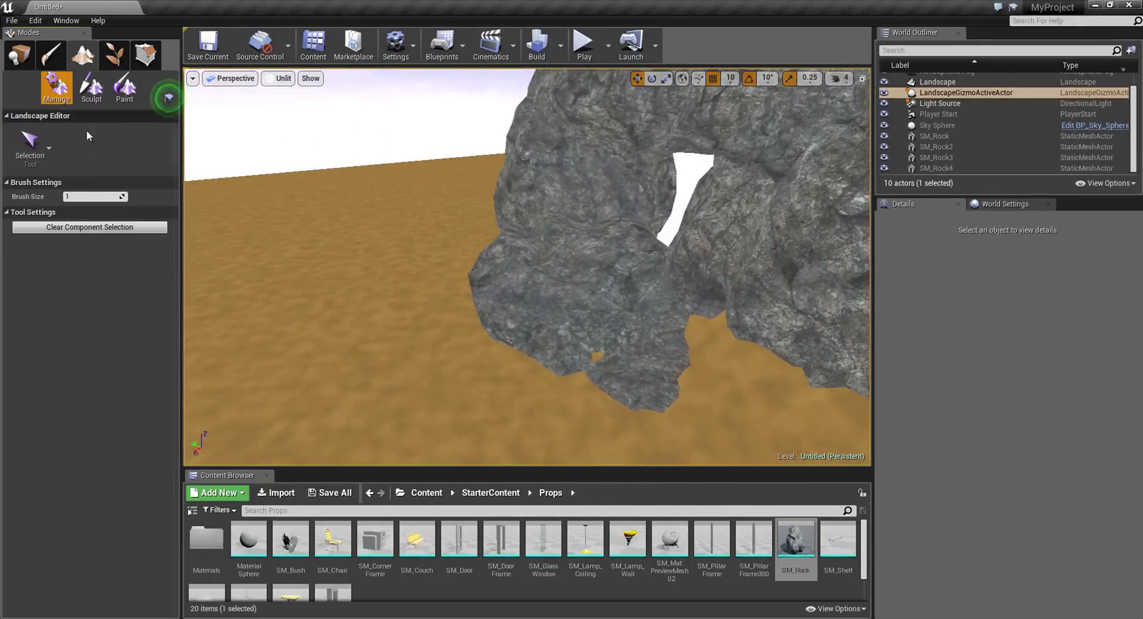
{"action": "left_click", "coordinate": [32, 146]}
{"action": "left_click", "coordinate": [57, 193]}
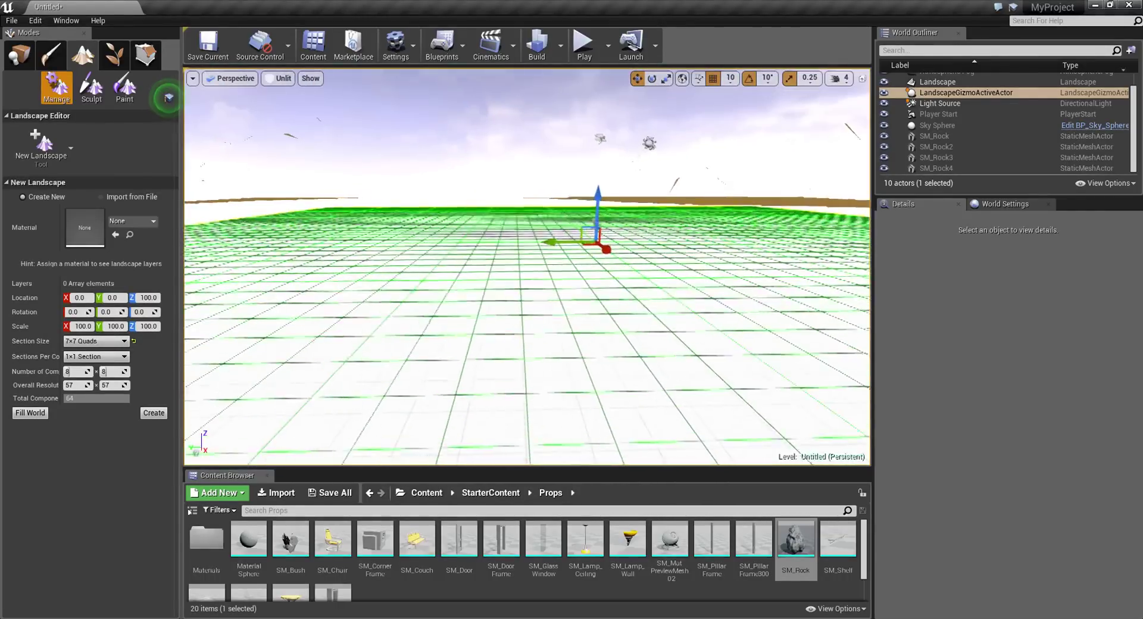
{"action": "right_click_drag", "start_coordinate": [647, 258], "coordinate": [647, 258]}
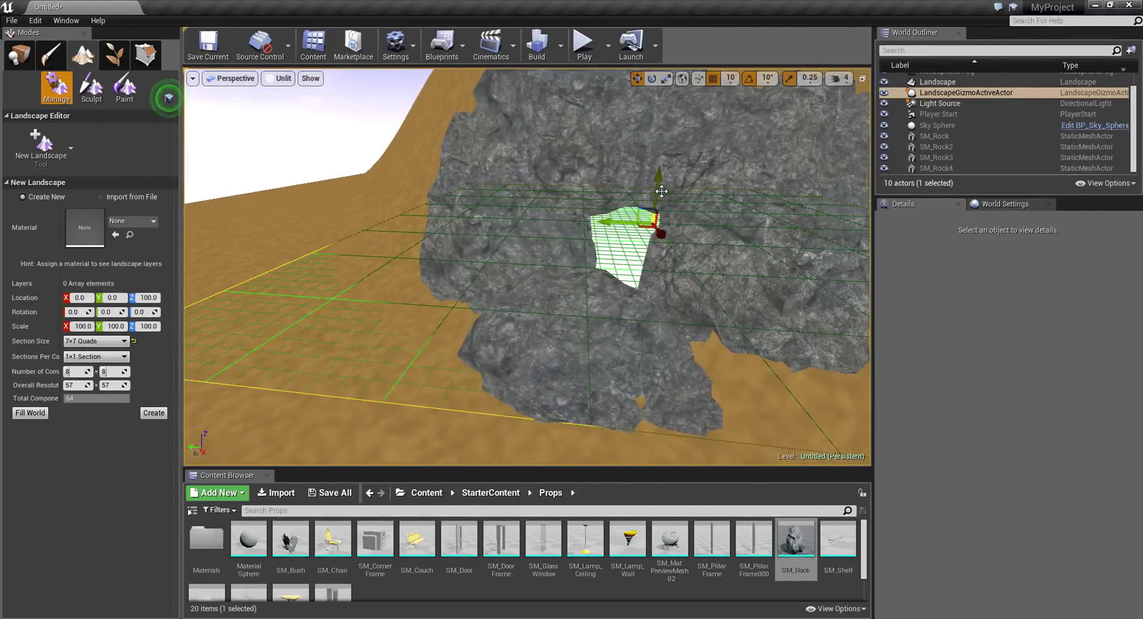
{"action": "right_click_drag", "start_coordinate": [345, 270], "coordinate": [350, 276]}
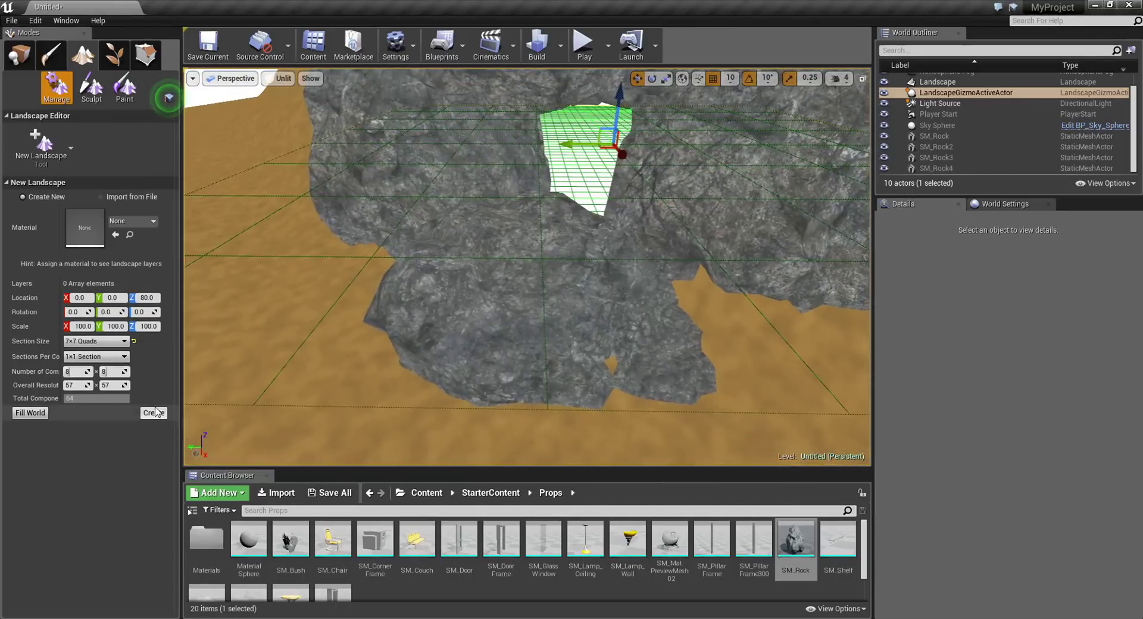
{"action": "left_click", "coordinate": [154, 413]}
Step: Select the new landscape and assign the Landscpae material as its Landscape Material
{"action": "right_click_drag", "start_coordinate": [395, 326], "coordinate": [395, 327]}
{"action": "left_click", "coordinate": [22, 58]}
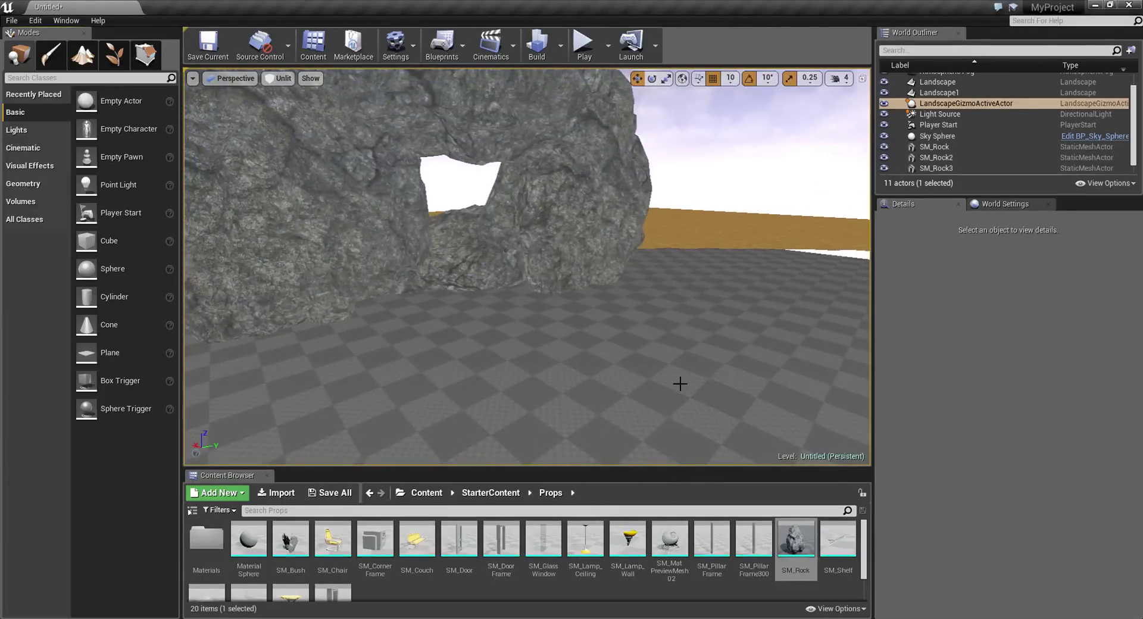
{"action": "left_click", "coordinate": [677, 383]}
{"action": "right_click_drag", "start_coordinate": [665, 376], "coordinate": [665, 375]}
{"action": "key", "text": "Escape"}
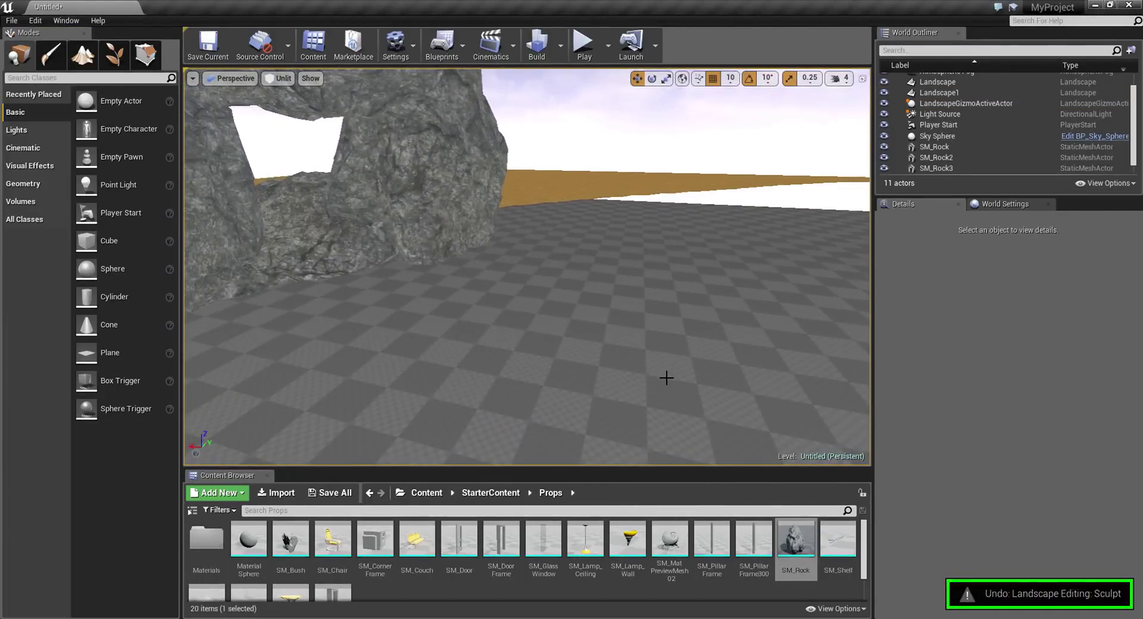
{"action": "left_click", "coordinate": [627, 359]}
{"action": "right_click_drag", "start_coordinate": [543, 368], "coordinate": [543, 367]}
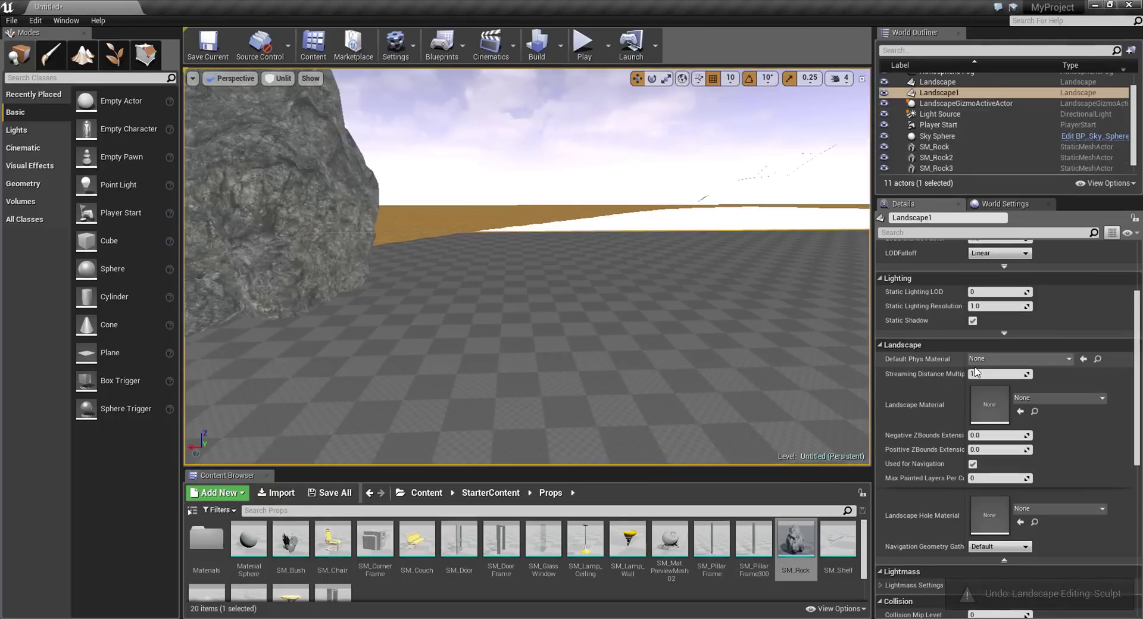
{"action": "left_click", "coordinate": [424, 493]}
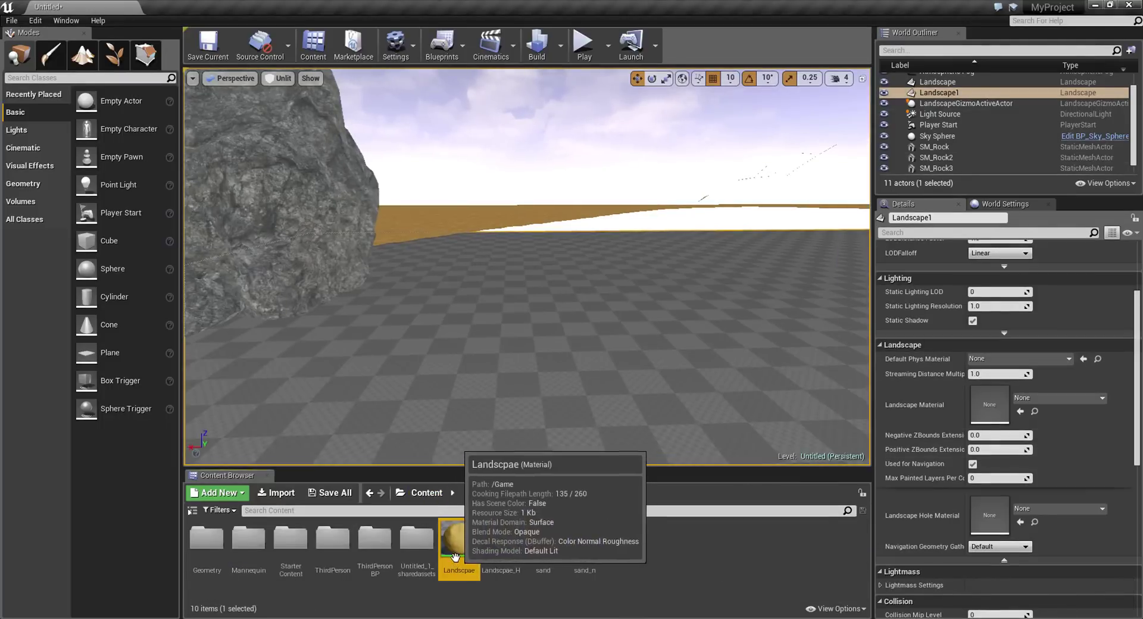
{"action": "left_click_drag", "start_coordinate": [458, 538], "coordinate": [1000, 404]}
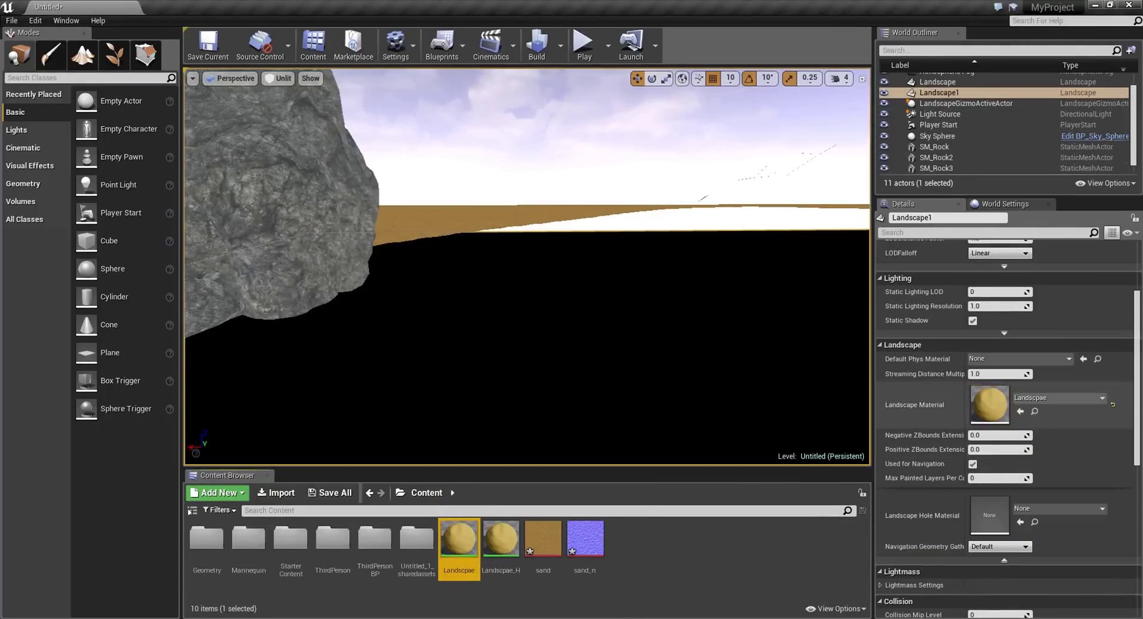
Step: Create the Sand_LayerInfo asset in the Content folder for the second landscape's Sand layer and fill the landscape with it
{"action": "left_click", "coordinate": [134, 55]}
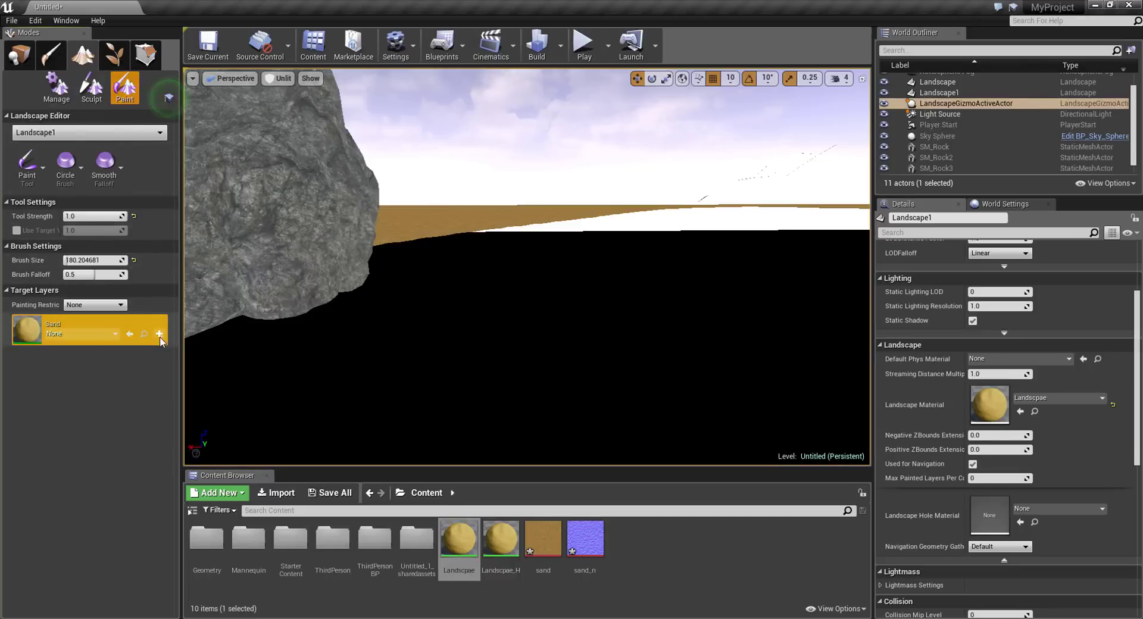
{"action": "left_click", "coordinate": [196, 359]}
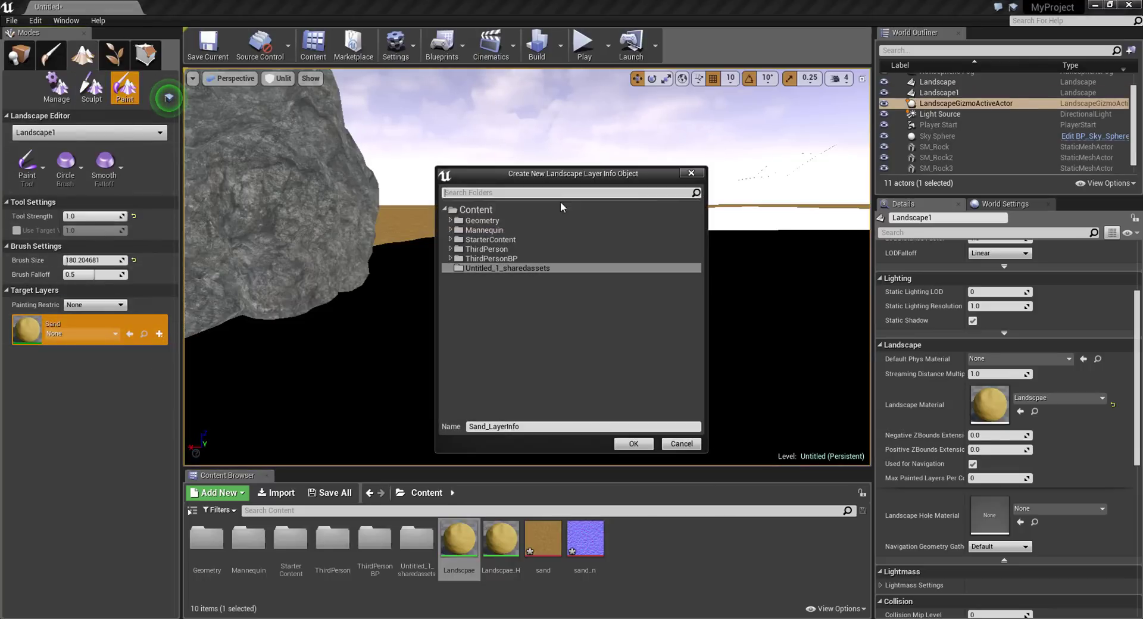
{"action": "left_click", "coordinate": [634, 444]}
{"action": "right_click", "coordinate": [25, 326]}
{"action": "left_click", "coordinate": [57, 372]}
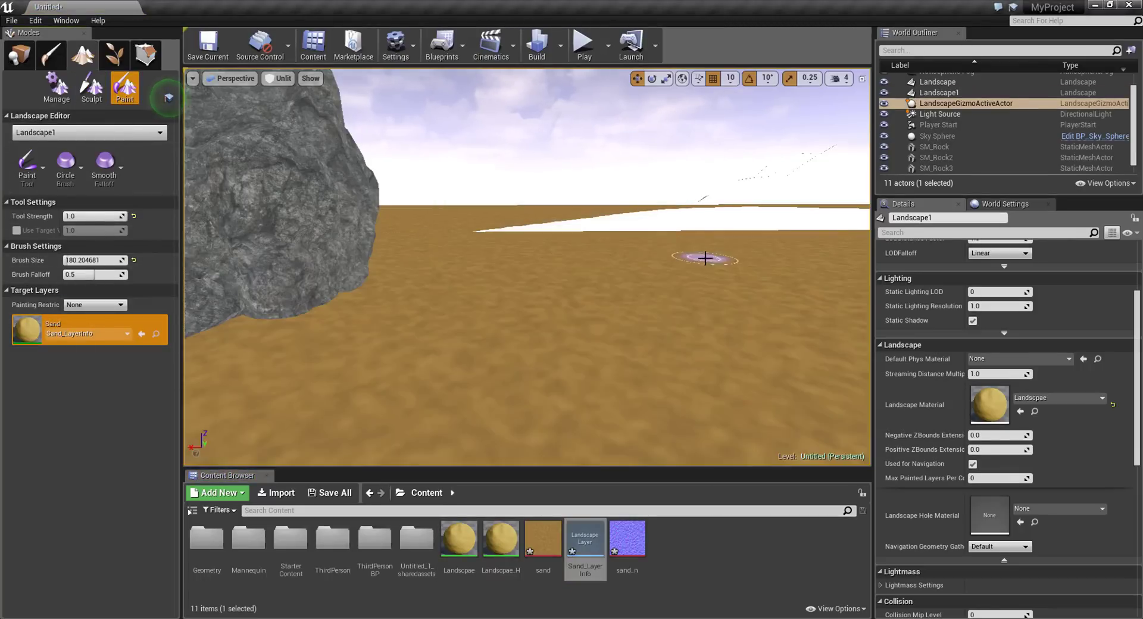
Step: Duplicate the first entrance rock inward to extend that side wall of the cave
{"action": "right_click_drag", "start_coordinate": [527, 267], "coordinate": [934, 270]}
{"action": "mouse_move", "coordinate": [636, 263]}
{"action": "right_mouse_down"}
{"action": "mouse_move", "coordinate": [664, 256]}
{"action": "mouse_move", "coordinate": [613, 268]}
{"action": "mouse_move", "coordinate": [739, 259]}
{"action": "right_mouse_up"}
{"action": "left_click", "coordinate": [19, 56]}
{"action": "left_click", "coordinate": [449, 302]}
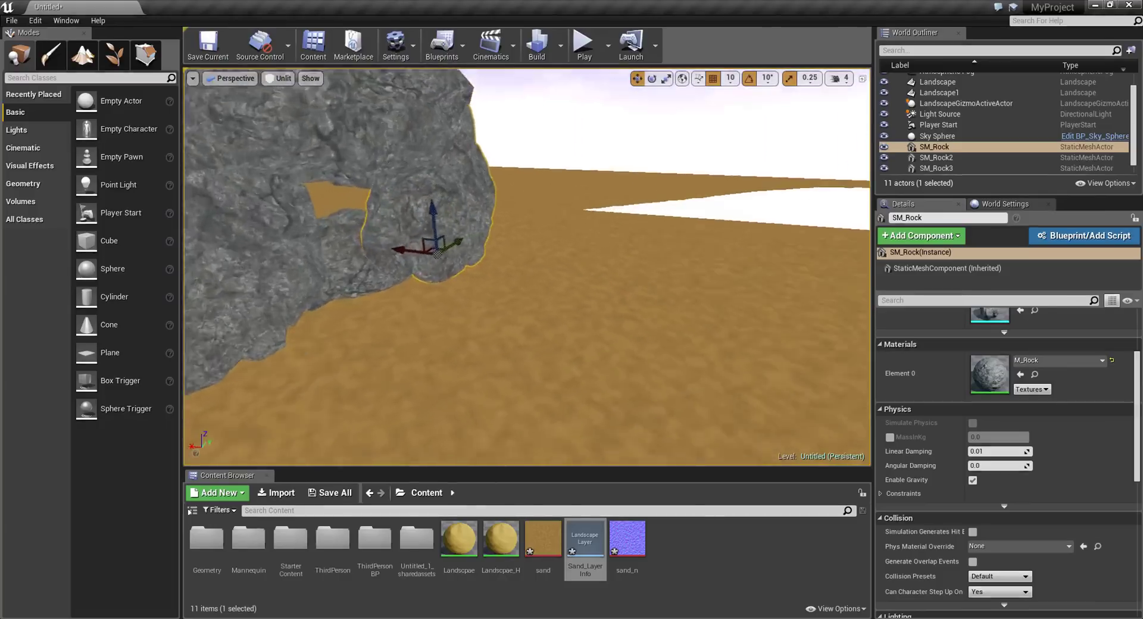
{"action": "right_click_drag", "start_coordinate": [531, 325], "coordinate": [532, 326]}
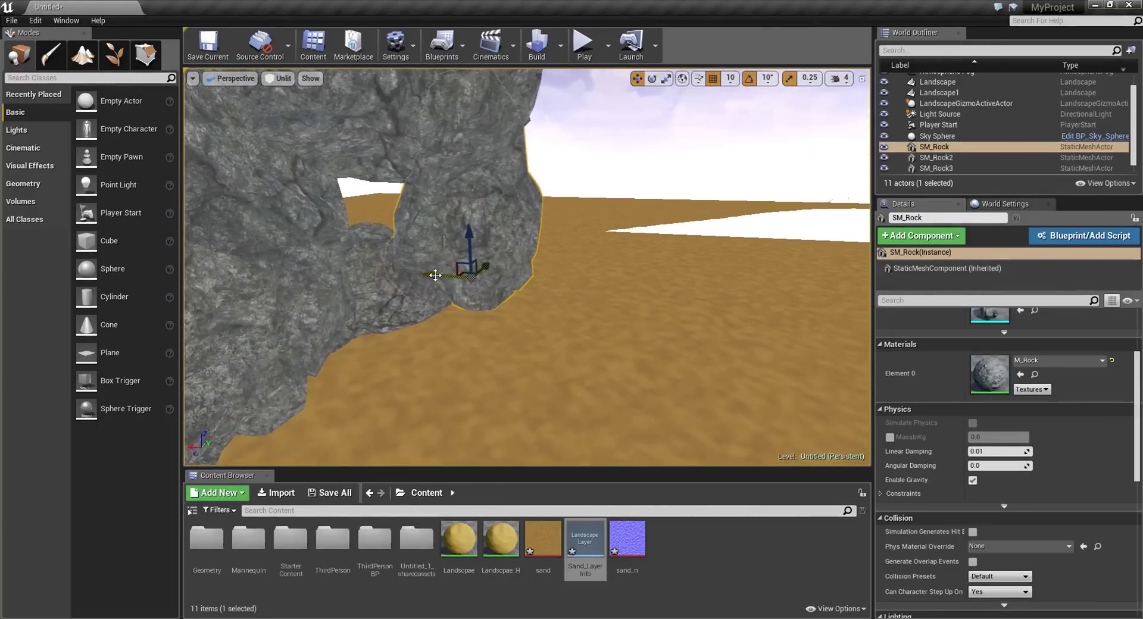
{"action": "left_click_drag", "start_coordinate": [437, 275], "coordinate": [531, 313], "text": "alt"}
{"action": "mouse_move", "coordinate": [530, 312]}
{"action": "right_mouse_down"}
{"action": "mouse_move", "coordinate": [500, 312]}
{"action": "mouse_move", "coordinate": [531, 315]}
{"action": "right_mouse_up"}
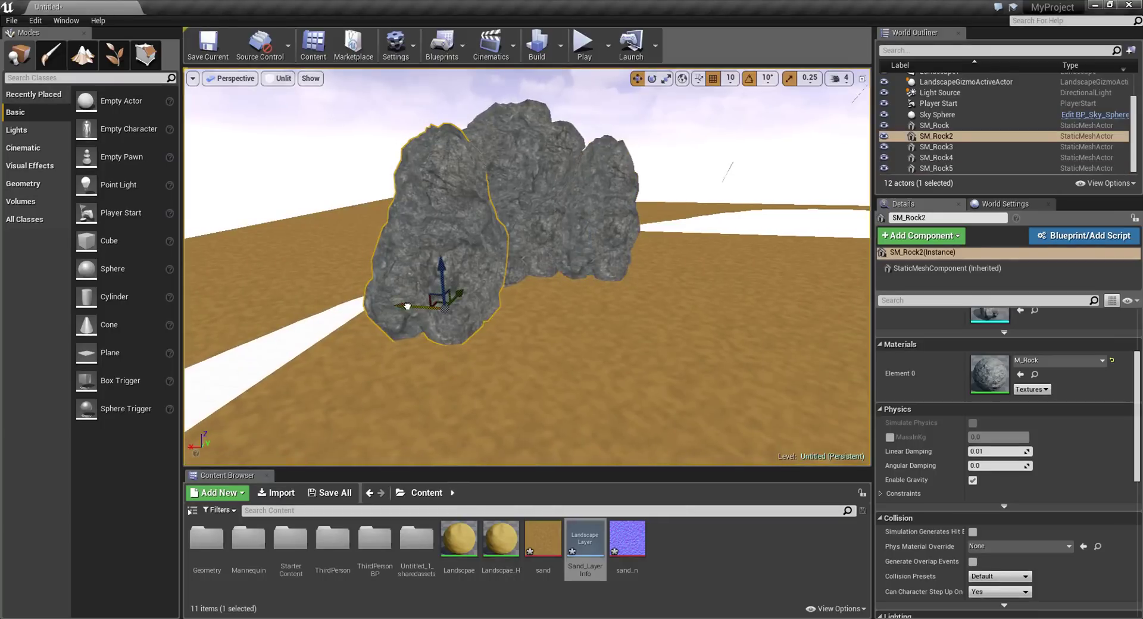
Step: Duplicate the cave's rocks further inward and along the upper part to extend the walls and close in the passage
{"action": "left_click_drag", "start_coordinate": [407, 305], "coordinate": [547, 326], "text": "alt"}
{"action": "right_click_drag", "start_coordinate": [546, 298], "coordinate": [452, 291]}
{"action": "left_click", "coordinate": [499, 290]}
{"action": "left_click", "coordinate": [429, 225]}
{"action": "right_click_drag", "start_coordinate": [429, 224], "coordinate": [457, 232]}
{"action": "key", "text": "s"}
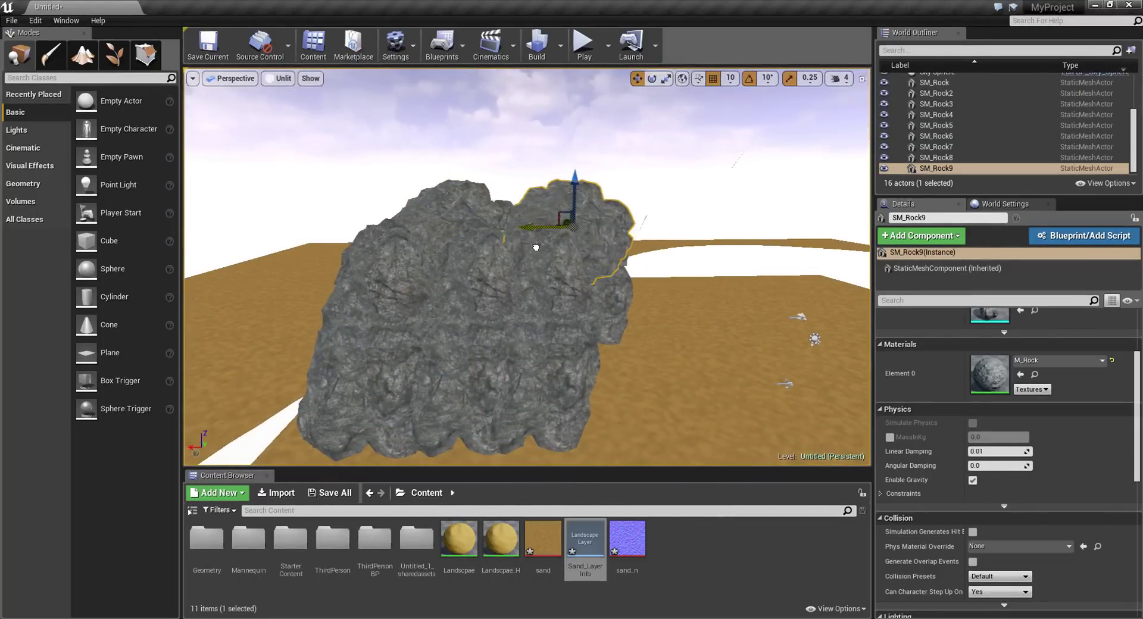
{"action": "left_click_drag", "start_coordinate": [512, 227], "coordinate": [515, 227]}
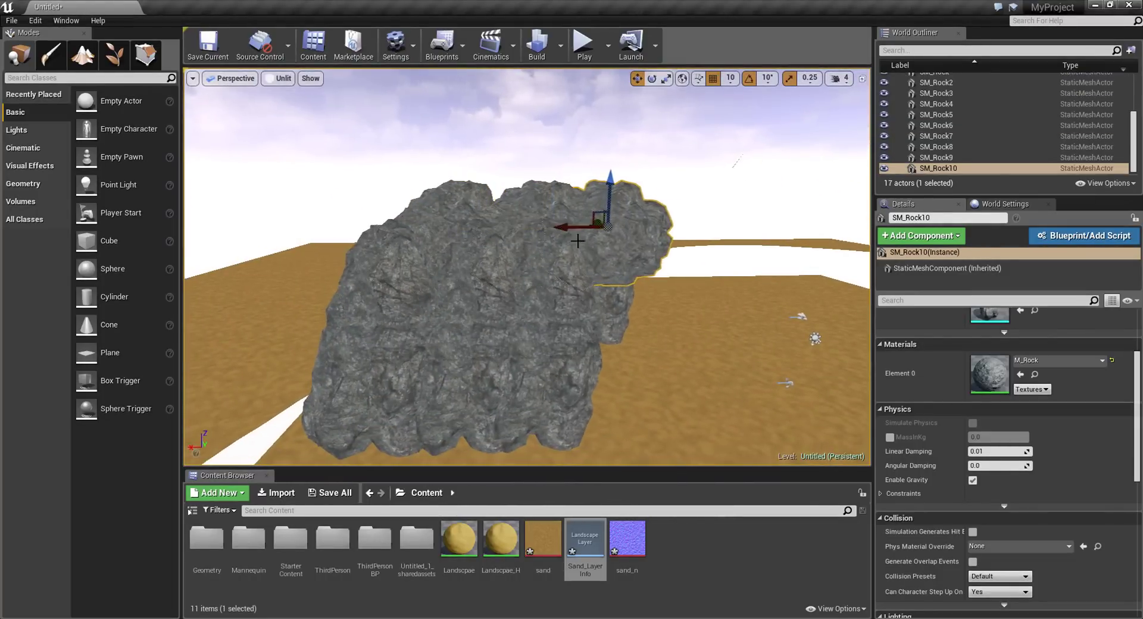
{"action": "right_click_drag", "start_coordinate": [582, 242], "coordinate": [582, 242]}
Step: Play-test the level by running and jumping the character into the rock passage, and end the play session
{"action": "left_click", "coordinate": [581, 51]}
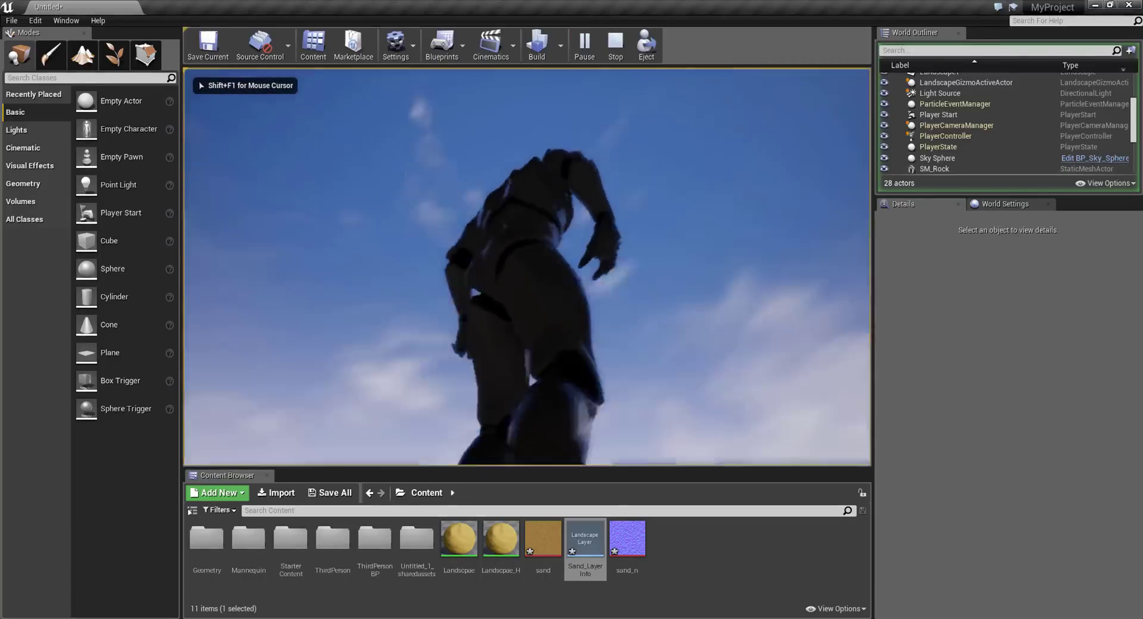
{"action": "key", "text": "w"}
{"action": "key", "text": "space"}
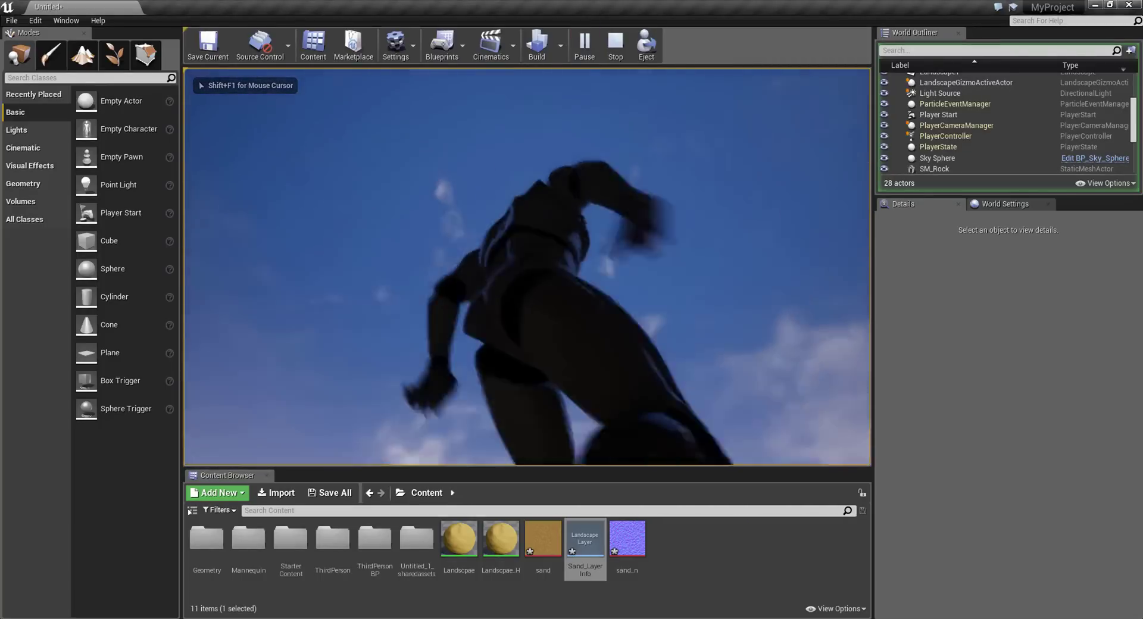
{"action": "key", "text": "w"}
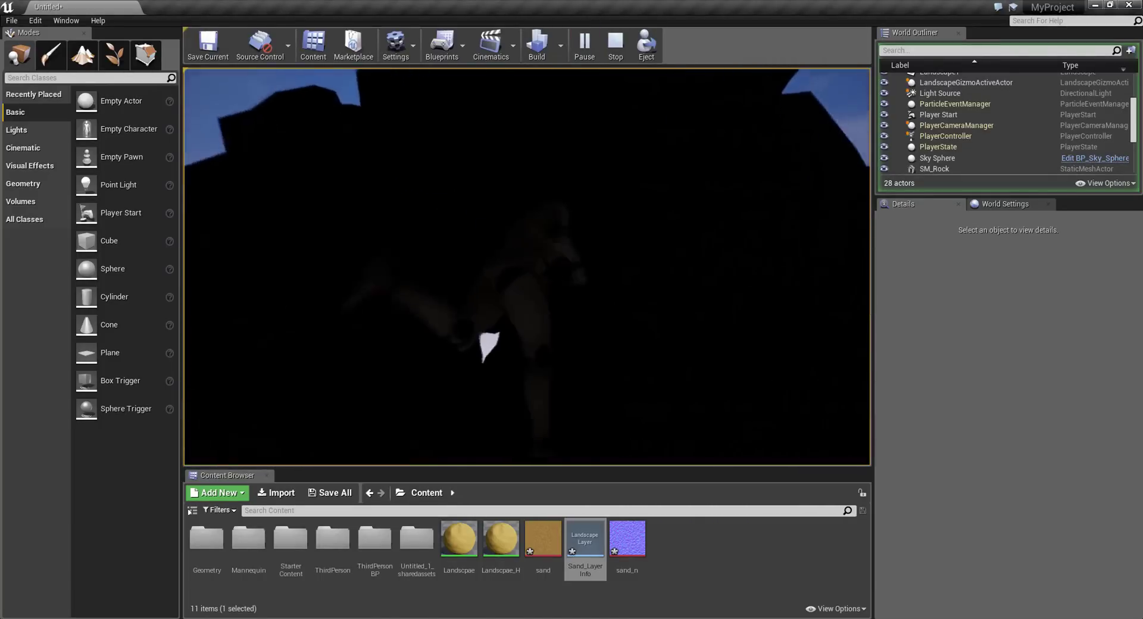
{"action": "key", "text": "Escape"}
Step: Place a Point Light high inside the cave, near the gap in the rocks at the far end
{"action": "key", "text": "w"}
{"action": "mouse_move", "coordinate": [385, 293]}
{"action": "right_mouse_down"}
{"action": "mouse_move", "coordinate": [393, 262]}
{"action": "mouse_move", "coordinate": [386, 293]}
{"action": "right_mouse_up"}
{"action": "key", "text": "s"}
{"action": "right_click_drag", "start_coordinate": [234, 300], "coordinate": [480, 214]}
{"action": "left_click", "coordinate": [512, 179]}
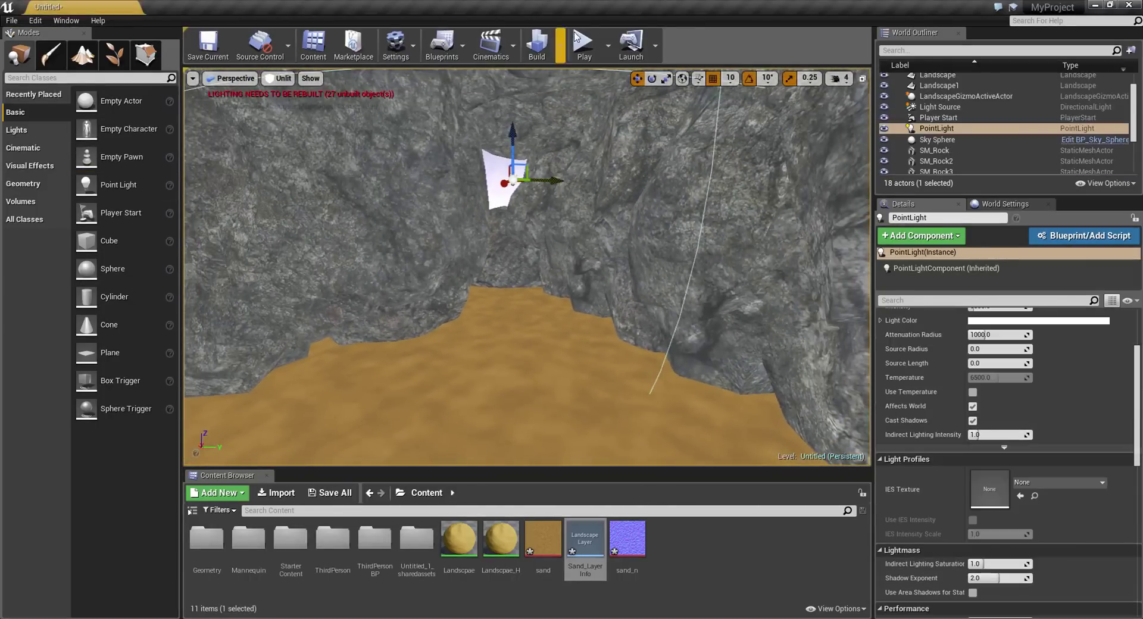
Step: Play-test the cave with the point light, running the character over the entrance rocks and along the sand floor, and end the session
{"action": "key", "text": "alt+p"}
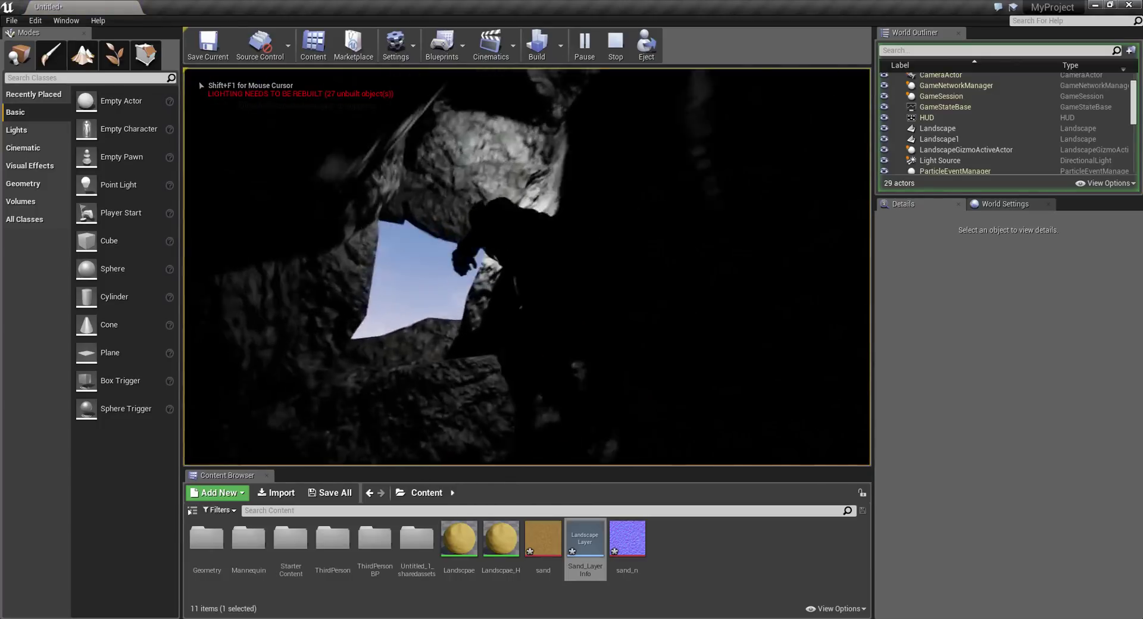
{"action": "key", "text": "w"}
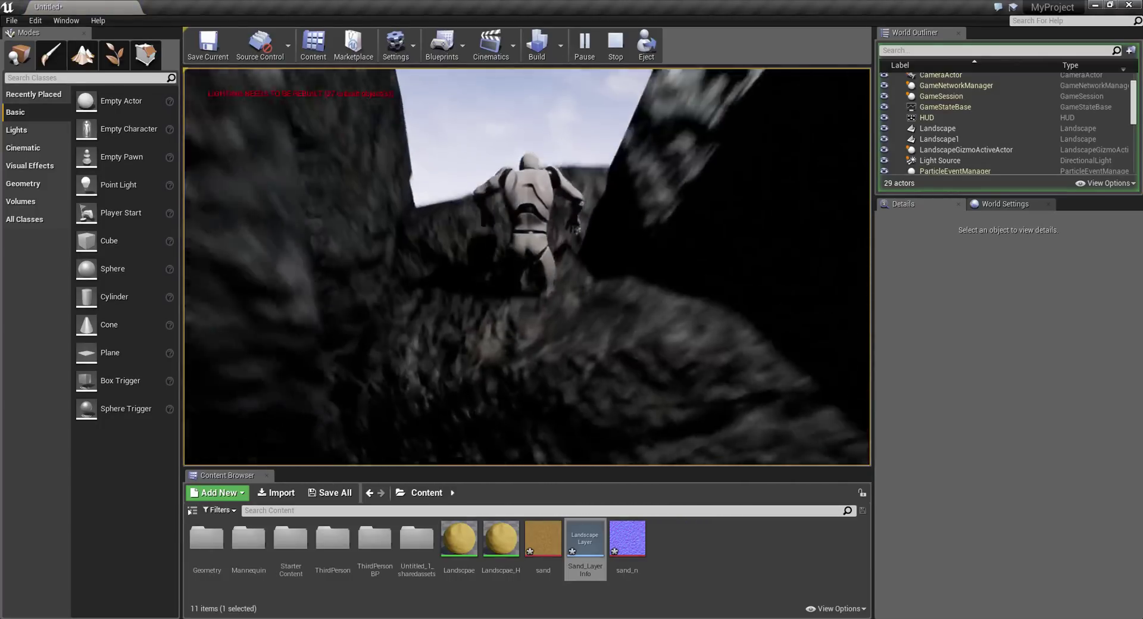
{"action": "key", "text": "w"}
{"action": "key", "text": "space"}
{"action": "key", "text": "w"}
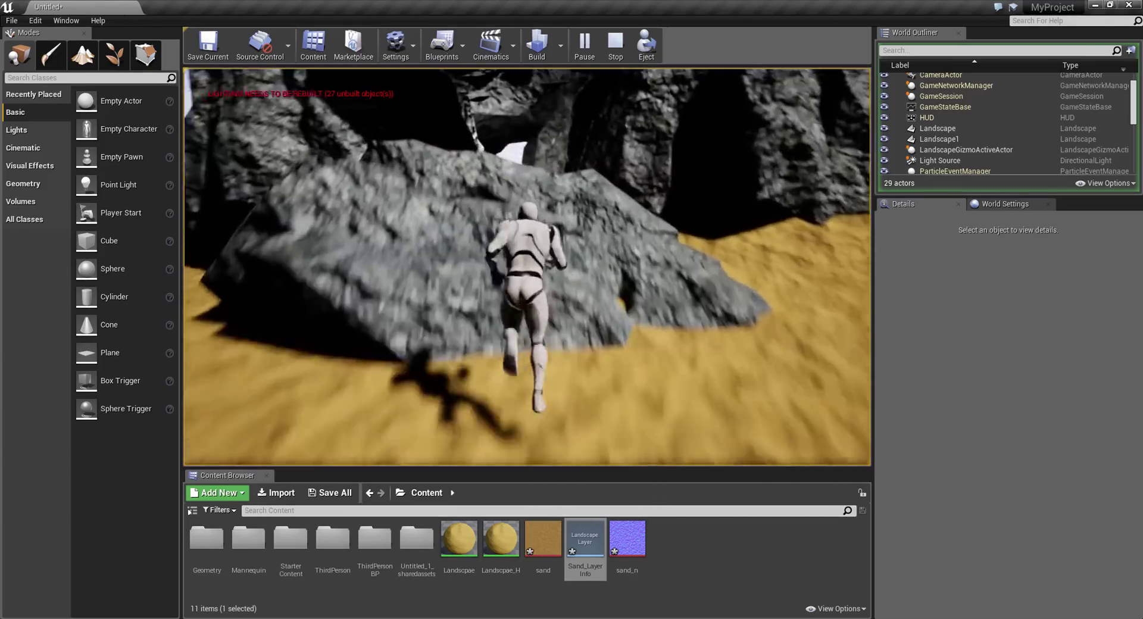
{"action": "key", "text": "w"}
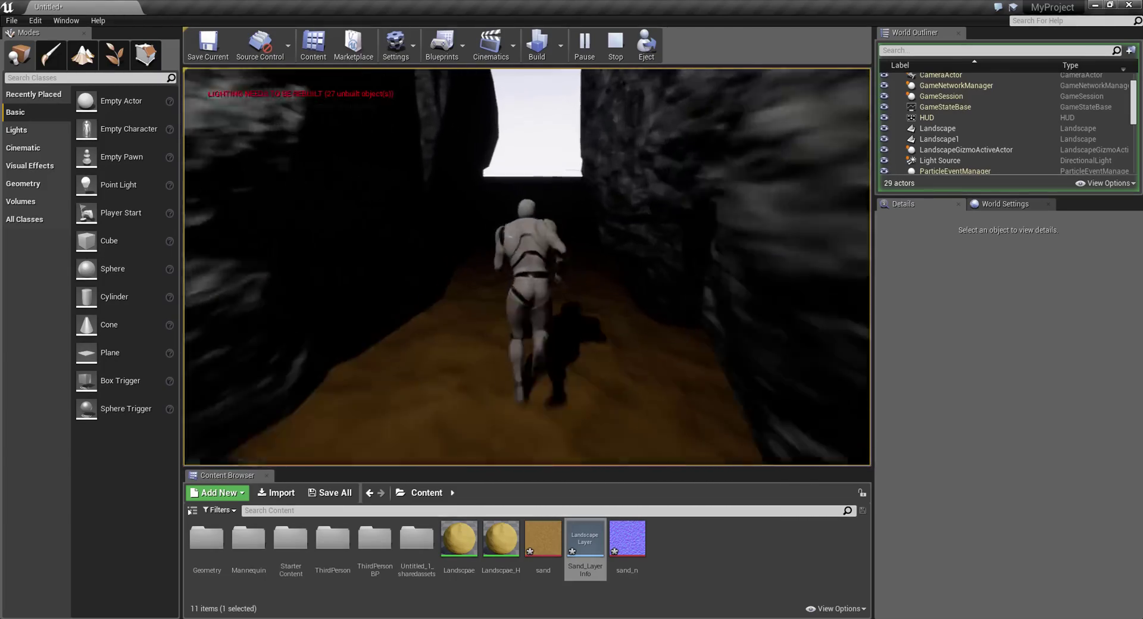
{"action": "key", "text": "w"}
{"action": "key", "text": "w"}
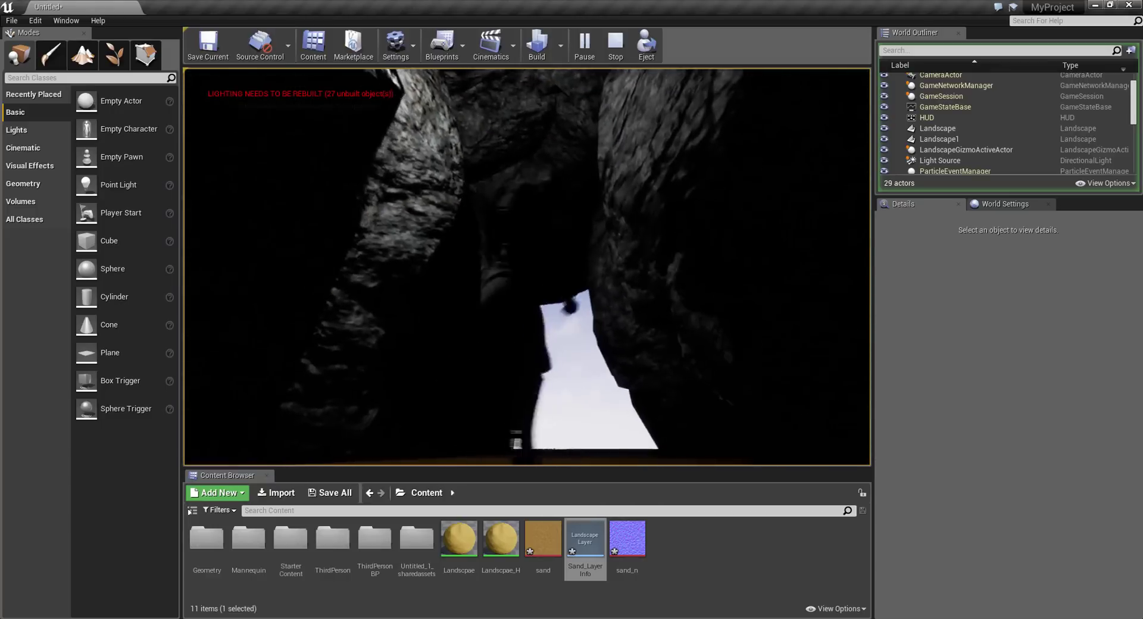
{"action": "key", "text": "space"}
{"action": "key", "text": "Escape"}
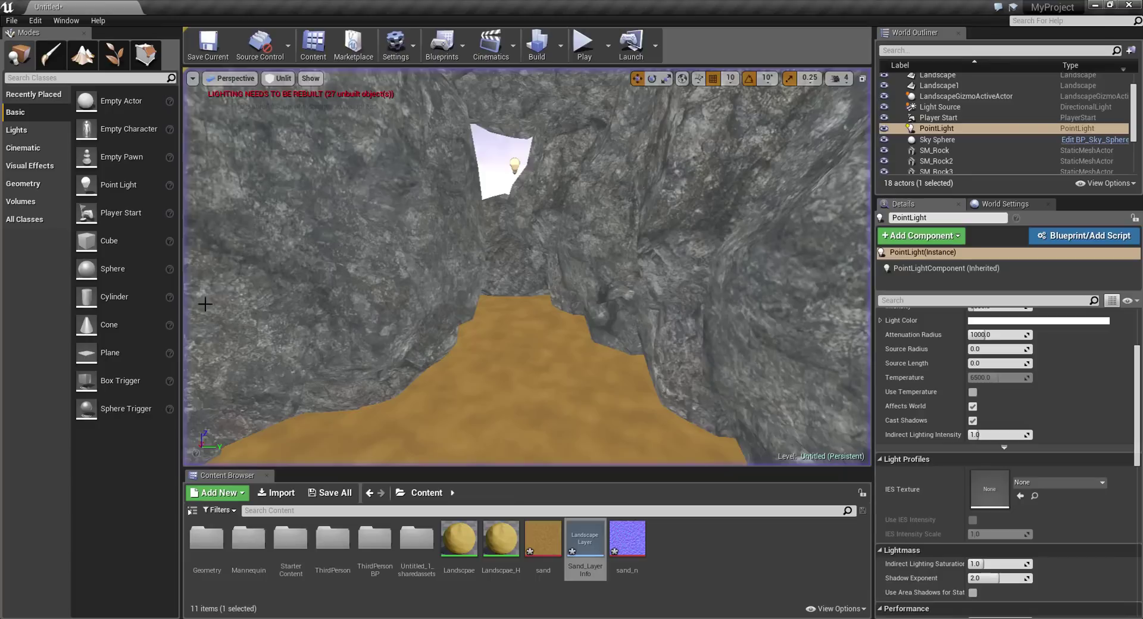